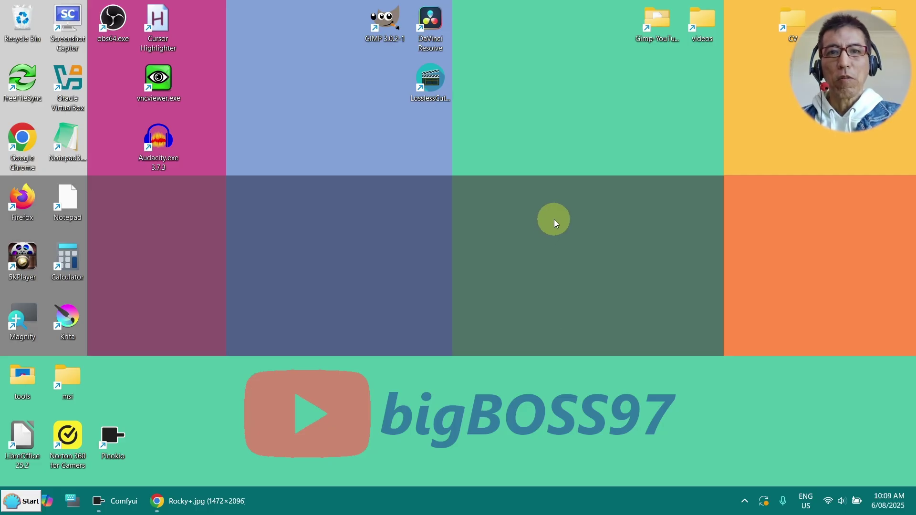
Restore the Chrome window showing the Rocky+.jpg photo of the boy in boxing gloves.
{"action": "left_click", "coordinate": [221, 500]}
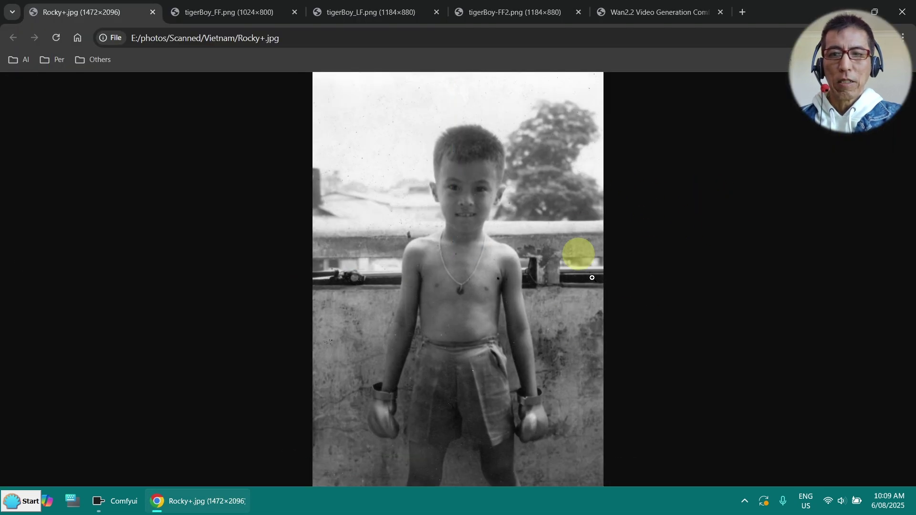
Review the tigerBoy_FF, tigerBoy_LF and tigerBoy-FF2 frame images, then bring up the Wan2.2 Video Generation docs.
{"action": "left_click", "coordinate": [262, 15]}
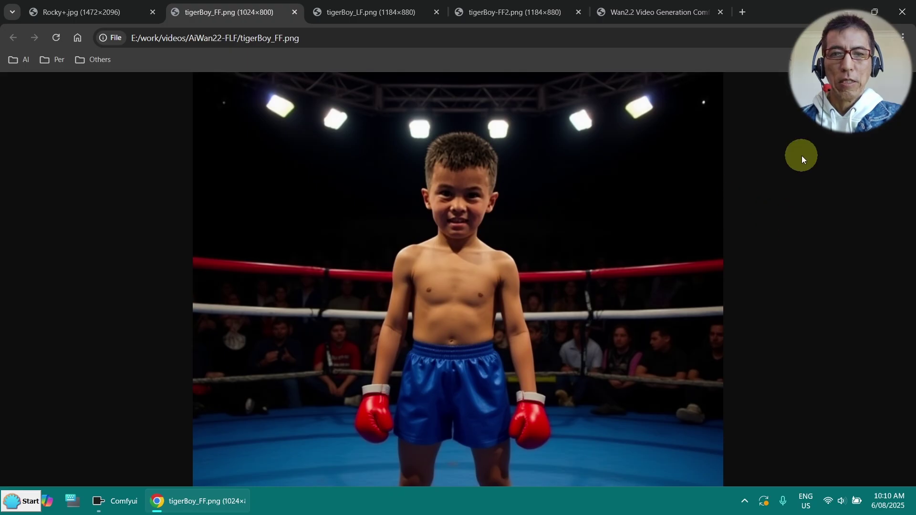
{"action": "left_click", "coordinate": [391, 13]}
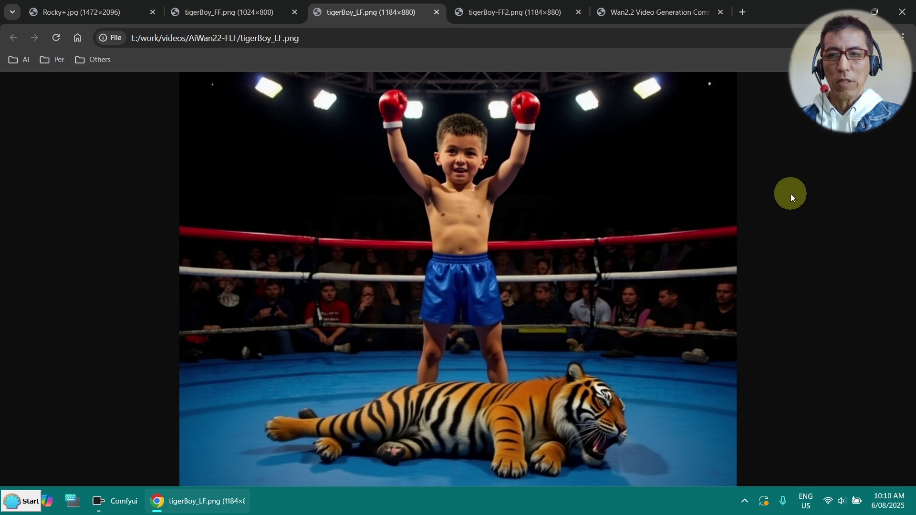
{"action": "left_click", "coordinate": [531, 16]}
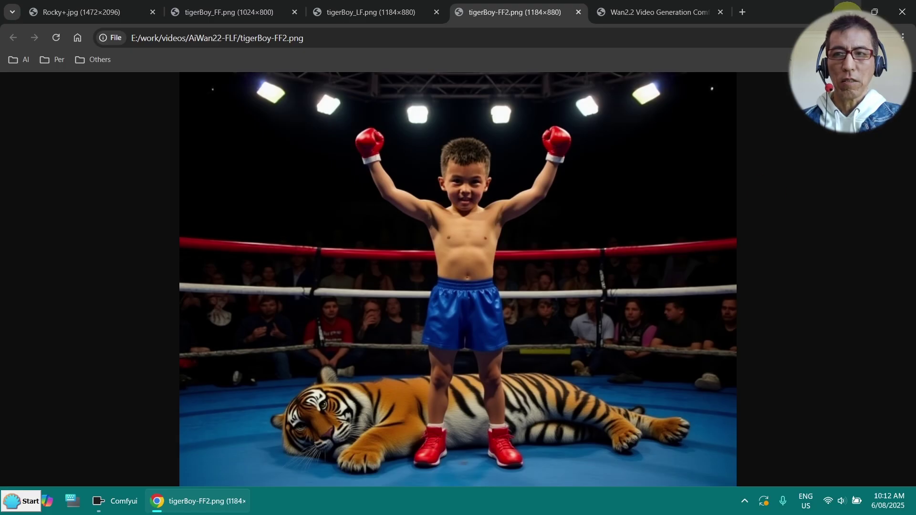
{"action": "left_click", "coordinate": [673, 16]}
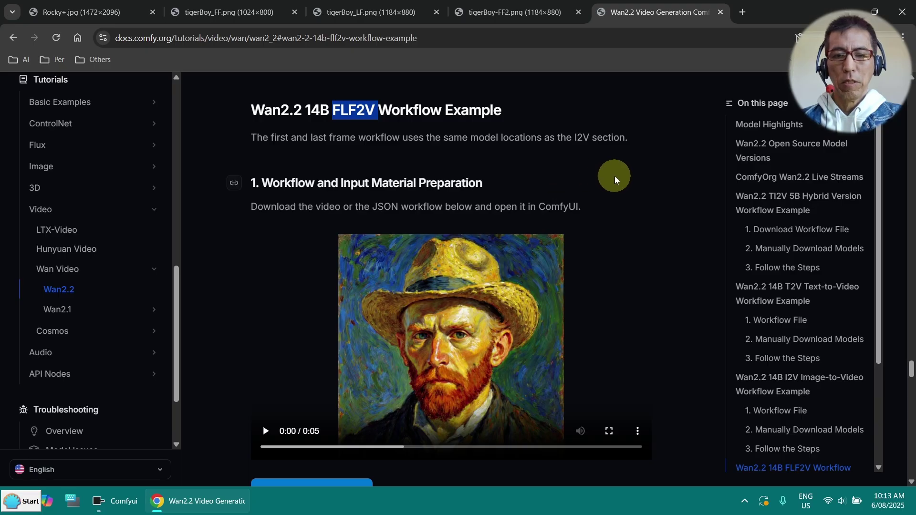
Scroll the docs down to Download JSON Workflow, then switch from Chrome to ComfyUI.
{"action": "scroll", "coordinate": [616, 180], "scroll_direction": "down", "scroll_amount": 5}
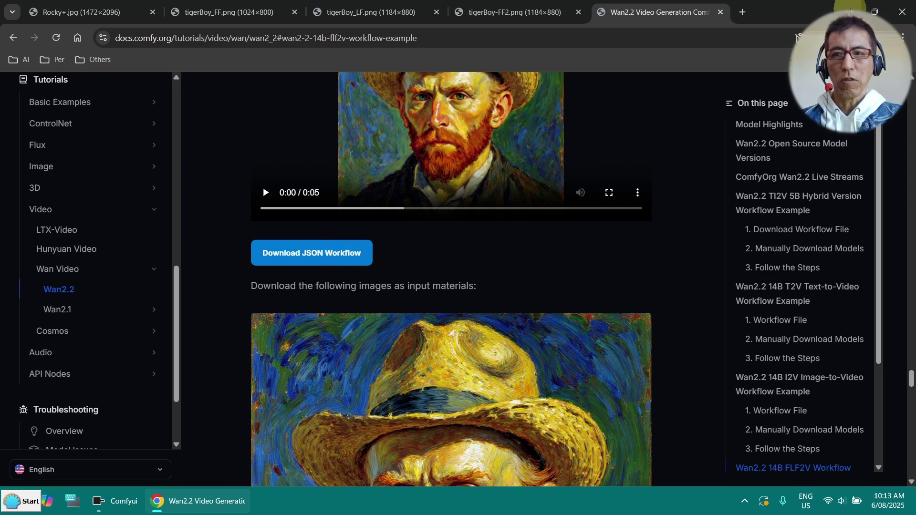
{"action": "left_click", "coordinate": [850, 10]}
{"action": "left_click", "coordinate": [122, 499]}
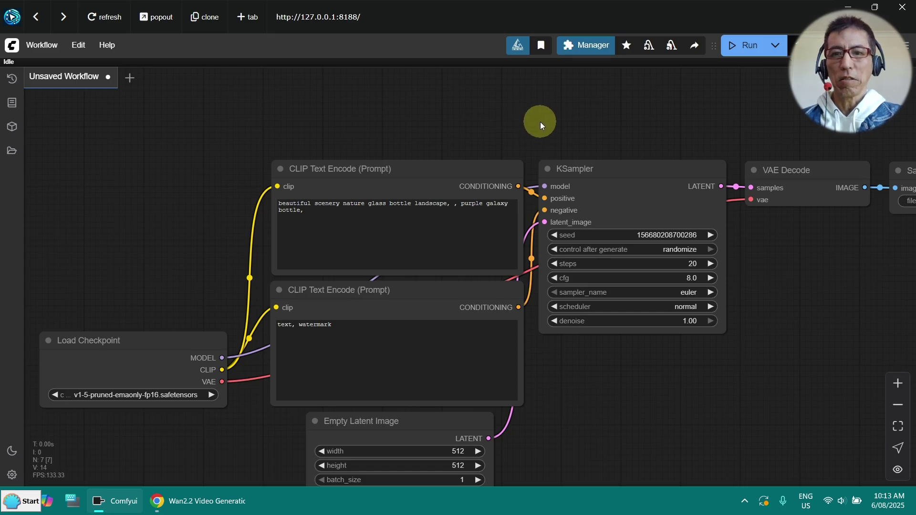
Drop the video_wan2_2_14B workflow JSON onto the canvas, dismiss Missing Models, and pan to Step1 Load models.
{"action": "scroll", "coordinate": [604, 127], "scroll_direction": "up", "scroll_amount": 1}
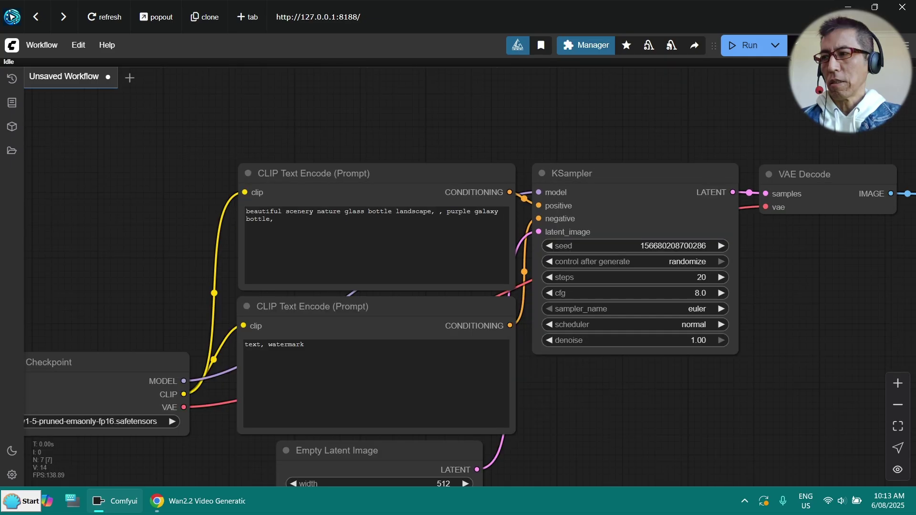
{"action": "left_click_drag", "start_coordinate": [842, 167], "coordinate": [597, 125]}
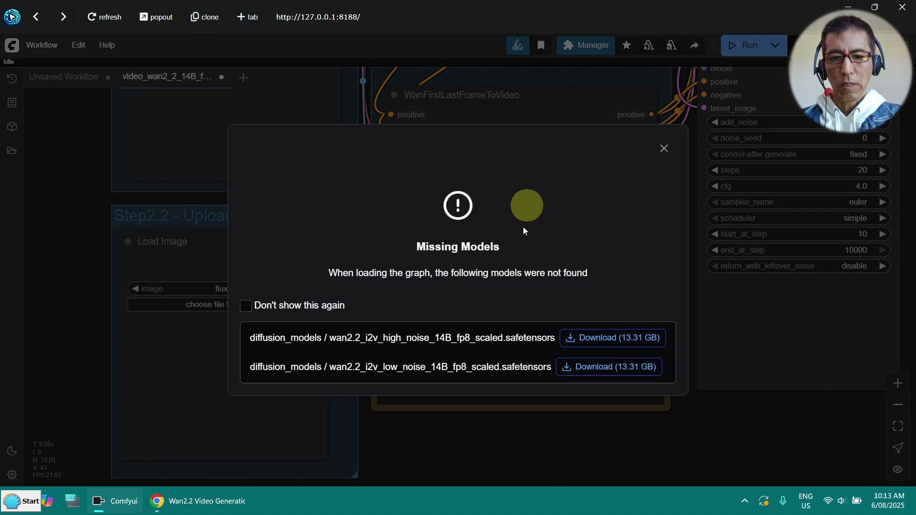
{"action": "left_click", "coordinate": [665, 149]}
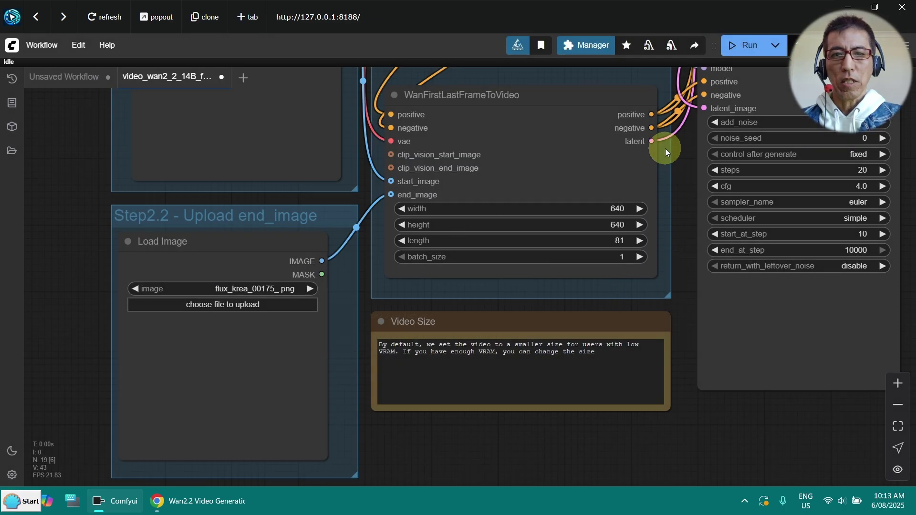
{"action": "left_click_drag", "start_coordinate": [689, 160], "coordinate": [711, 394]}
{"action": "left_click_drag", "start_coordinate": [752, 124], "coordinate": [754, 399]}
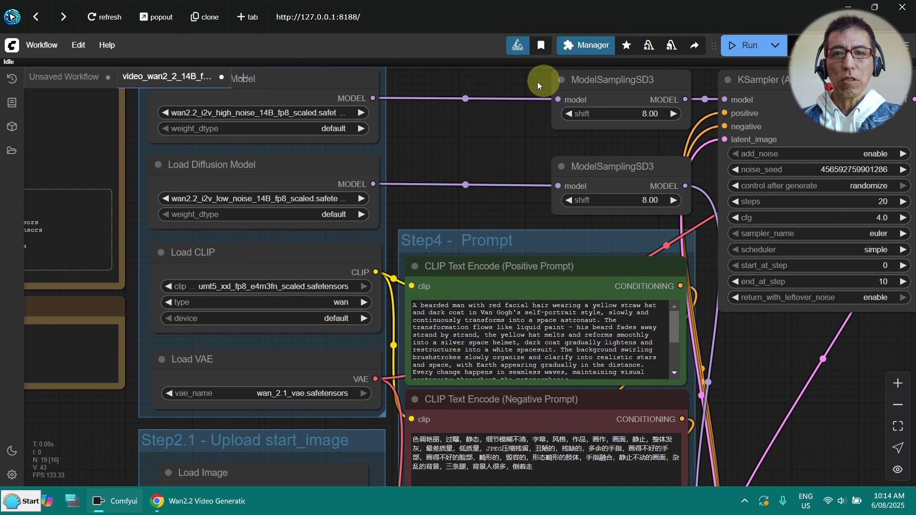
{"action": "left_click_drag", "start_coordinate": [506, 124], "coordinate": [523, 316]}
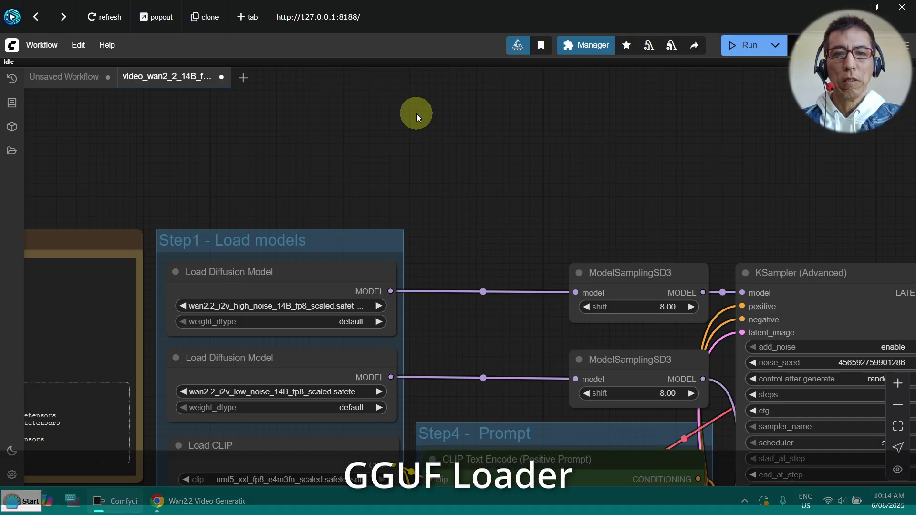
Add a GGUF Loader node loading Wan2.2-I2V-A14B-LowNoise-Q6_K.gguf.
{"action": "double_click", "coordinate": [417, 114]}
{"action": "type", "text": "gguf l"}
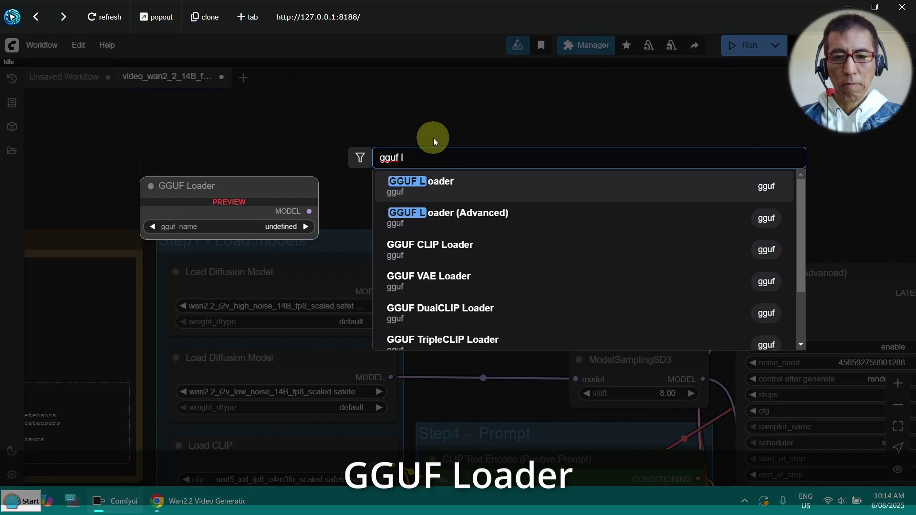
{"action": "key", "text": "Return"}
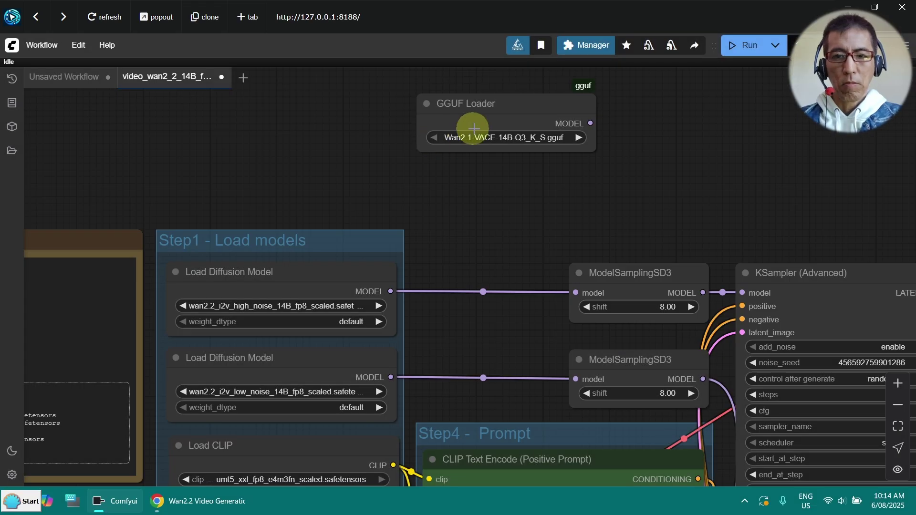
{"action": "left_click", "coordinate": [552, 123]}
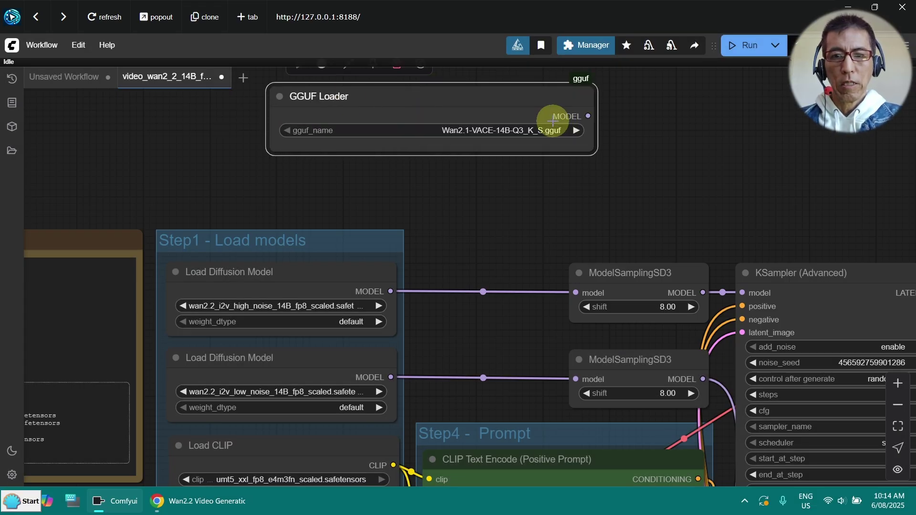
{"action": "left_click", "coordinate": [544, 130]}
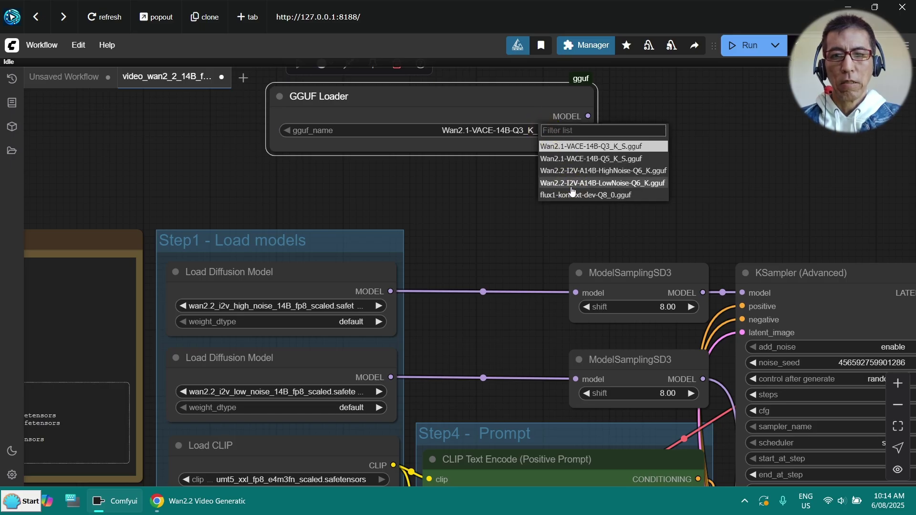
{"action": "left_click", "coordinate": [608, 185]}
{"action": "scroll", "coordinate": [608, 185], "scroll_direction": "up", "scroll_amount": 2}
{"action": "left_click_drag", "start_coordinate": [695, 232], "coordinate": [658, 299]}
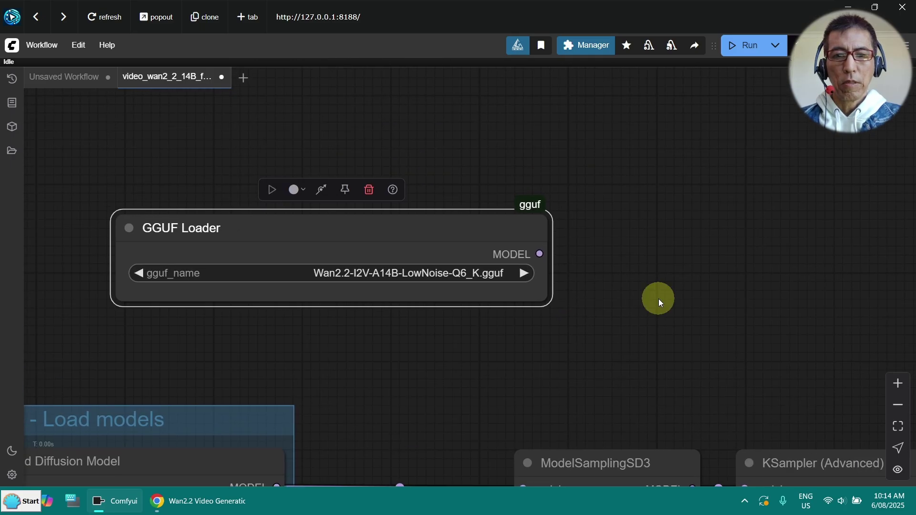
{"action": "scroll", "coordinate": [659, 298], "scroll_direction": "up", "scroll_amount": 1}
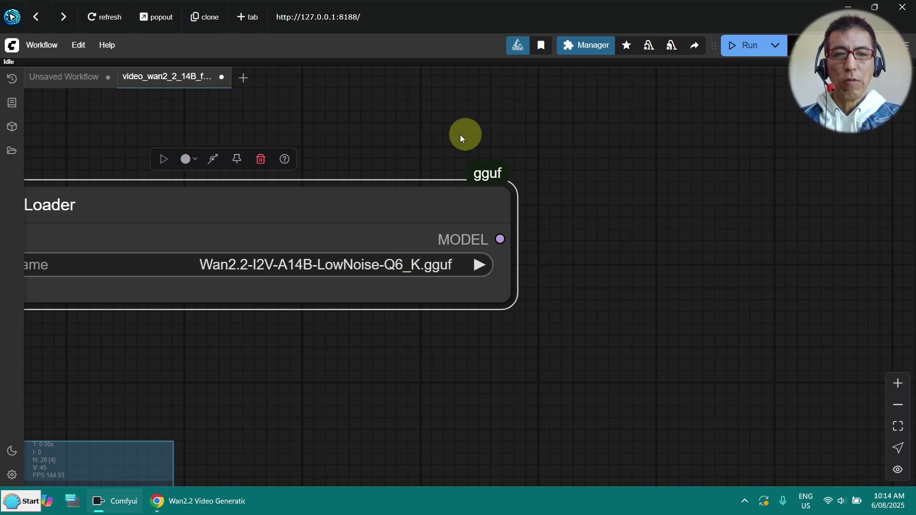
{"action": "left_click_drag", "start_coordinate": [461, 138], "coordinate": [520, 207]}
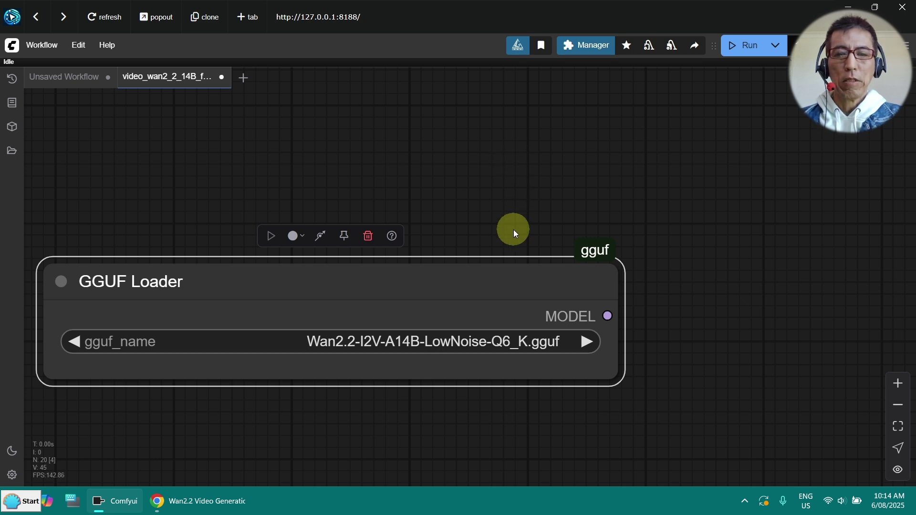
Duplicate the loader above and set the copy to Wan2.2-I2V-A14B-HighNoise-Q6_K.gguf.
{"action": "left_click_drag", "start_coordinate": [493, 291], "coordinate": [559, 124]}
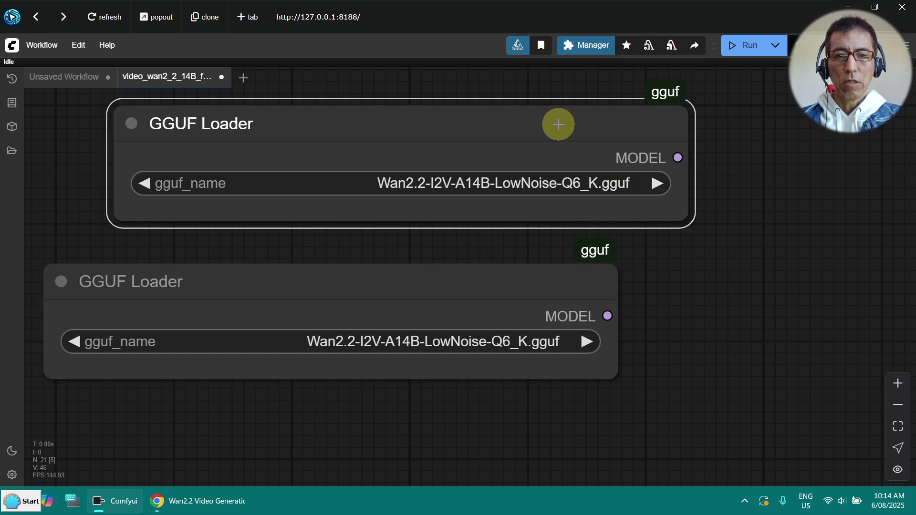
{"action": "left_click", "coordinate": [549, 181]}
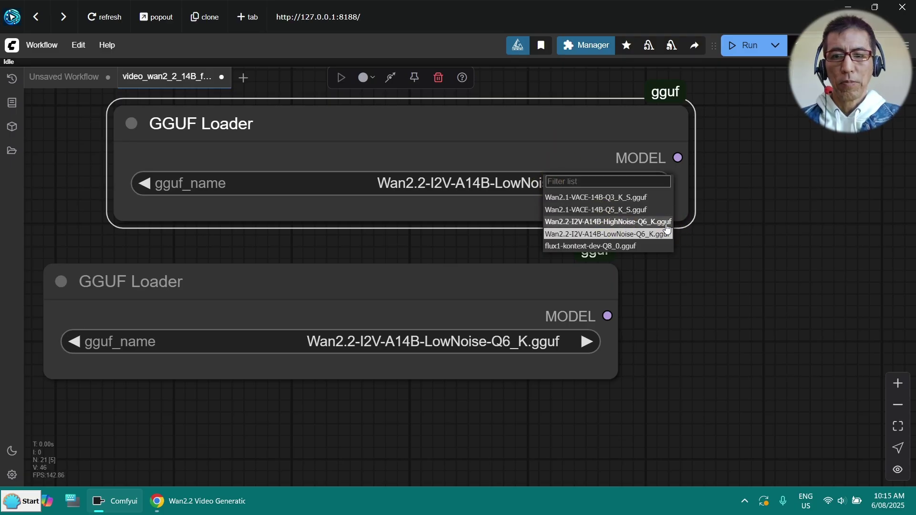
{"action": "left_click", "coordinate": [606, 222]}
{"action": "scroll", "coordinate": [589, 282], "scroll_direction": "down", "scroll_amount": 3}
{"action": "left_click_drag", "start_coordinate": [589, 282], "coordinate": [538, 164]}
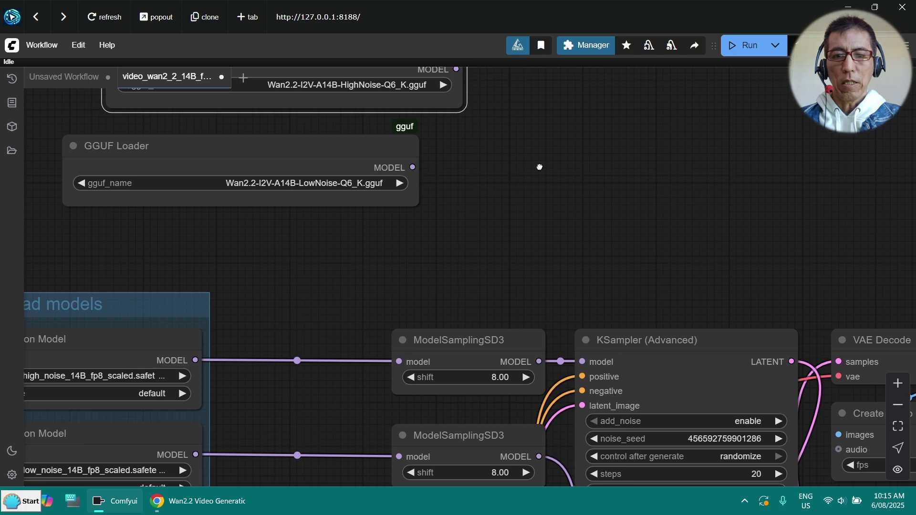
Move both ModelSamplingSD3 nodes beside the loaders and wire HighNoise to the upper, LowNoise to the lower.
{"action": "left_click", "coordinate": [470, 349]}
{"action": "scroll", "coordinate": [568, 239], "scroll_direction": "down", "scroll_amount": 5}
{"action": "scroll", "coordinate": [571, 239], "scroll_direction": "up", "scroll_amount": 1}
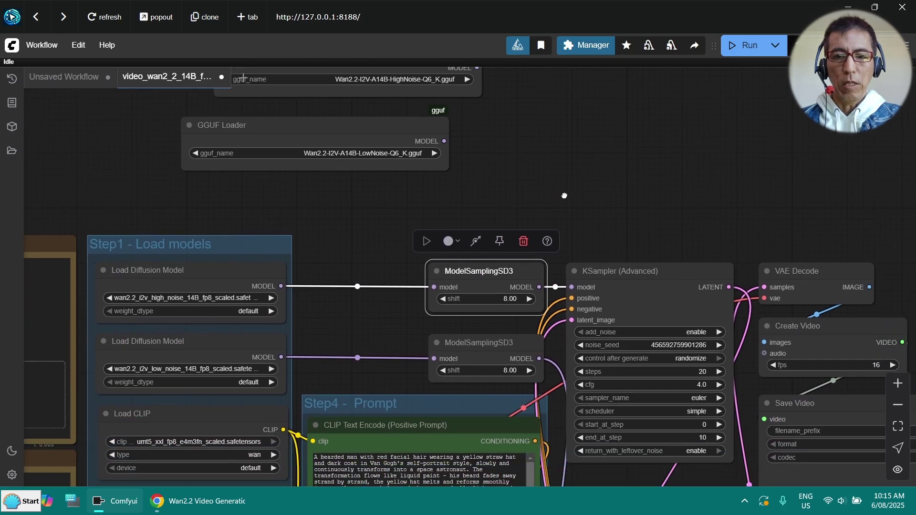
{"action": "left_click", "coordinate": [487, 350], "text": "shift"}
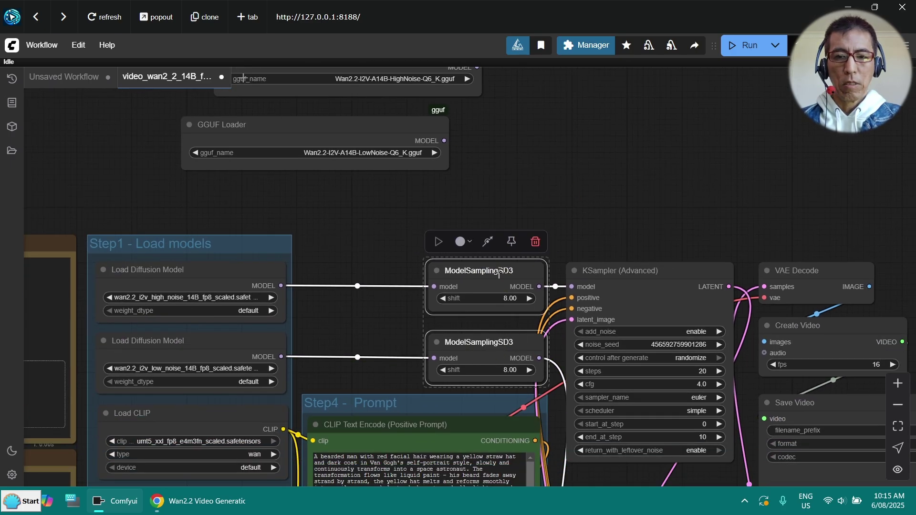
{"action": "left_click_drag", "start_coordinate": [497, 276], "coordinate": [593, 89]}
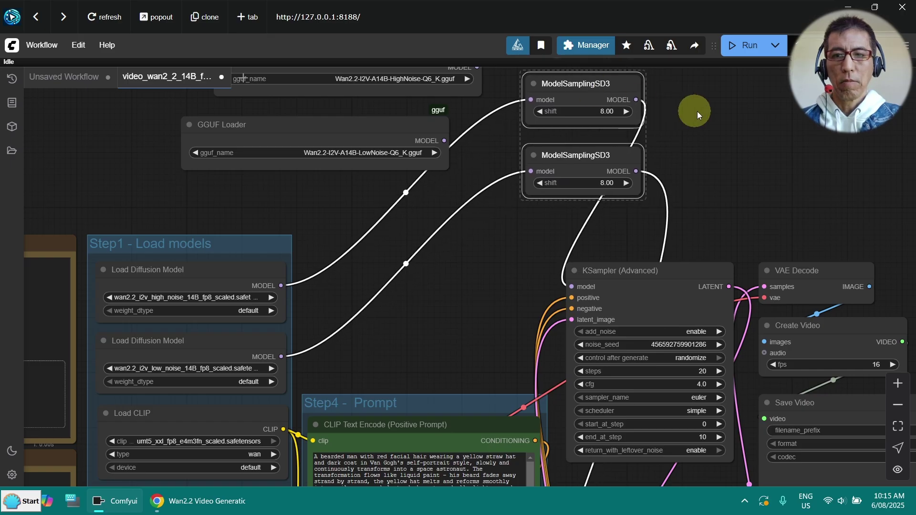
{"action": "scroll", "coordinate": [439, 238], "scroll_direction": "up", "scroll_amount": 3}
{"action": "left_click_drag", "start_coordinate": [450, 223], "coordinate": [537, 276]}
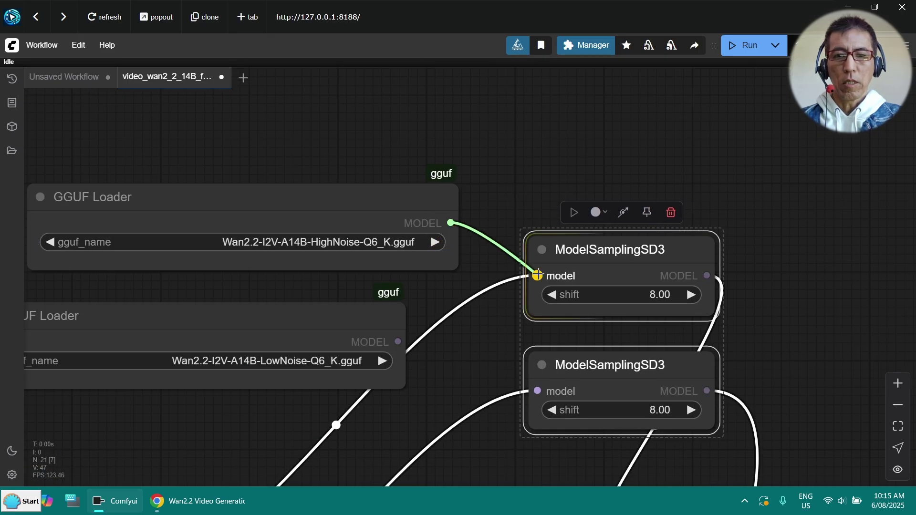
{"action": "left_click_drag", "start_coordinate": [397, 340], "coordinate": [536, 389]}
{"action": "left_click_drag", "start_coordinate": [611, 162], "coordinate": [603, 52]}
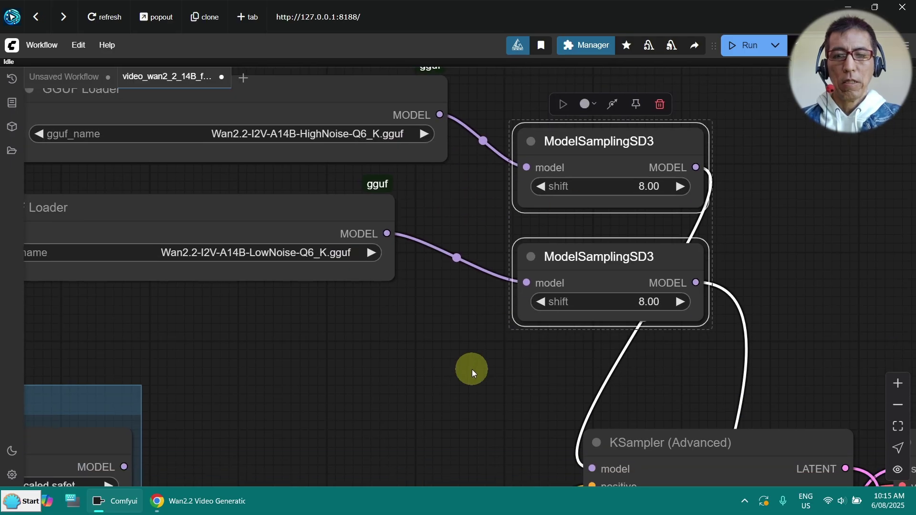
{"action": "left_click_drag", "start_coordinate": [472, 368], "coordinate": [339, 227]}
{"action": "scroll", "coordinate": [505, 270], "scroll_direction": "down", "scroll_amount": 3}
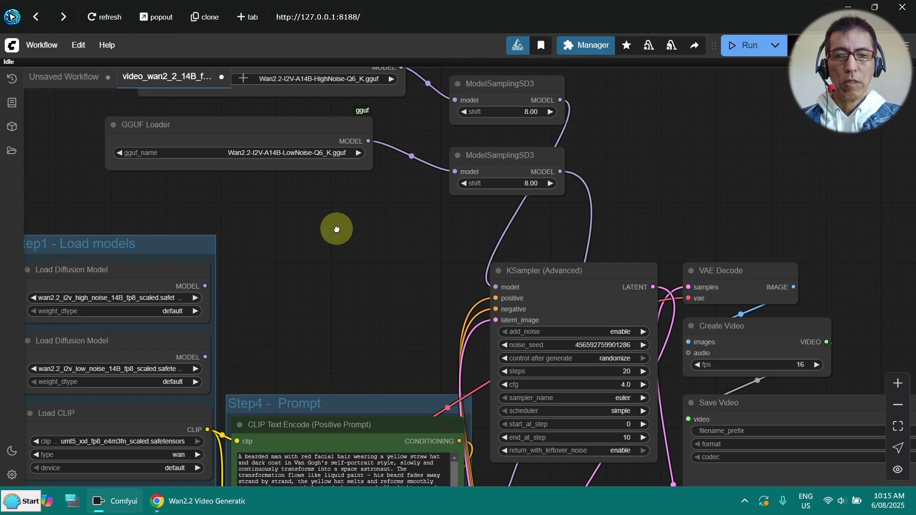
Add a LoraLoaderModelOnly node from the 'lora' search and widen it to show full names.
{"action": "double_click", "coordinate": [337, 229]}
{"action": "type", "text": "lora"}
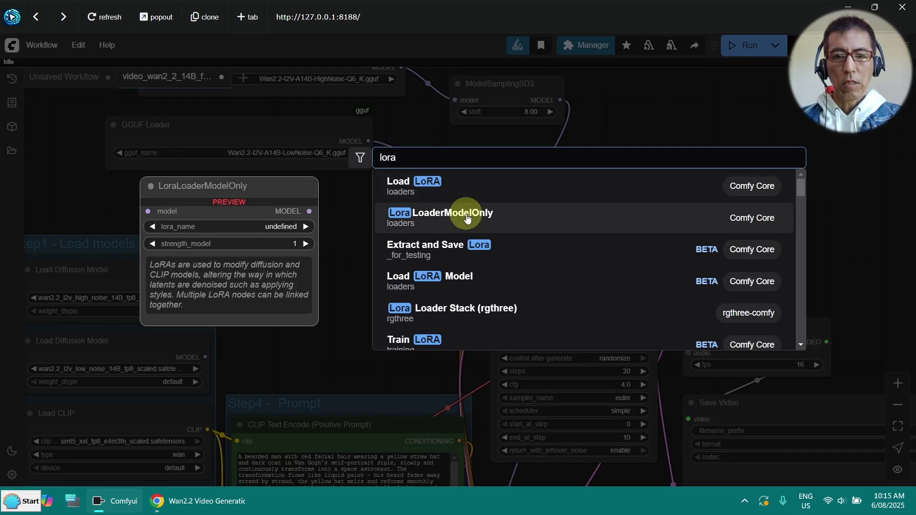
{"action": "left_click", "coordinate": [466, 211]}
{"action": "left_click_drag", "start_coordinate": [400, 215], "coordinate": [290, 215]}
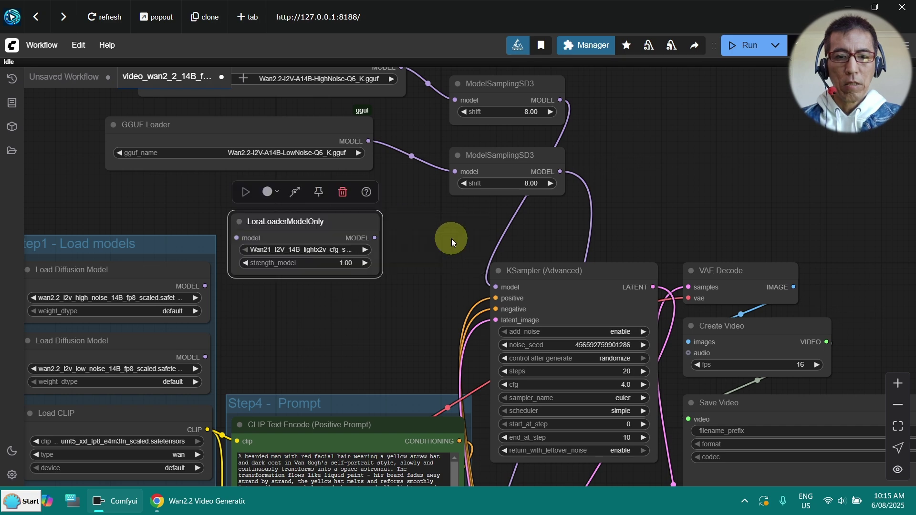
{"action": "scroll", "coordinate": [448, 238], "scroll_direction": "up", "scroll_amount": 4}
{"action": "left_click_drag", "start_coordinate": [448, 238], "coordinate": [624, 259]}
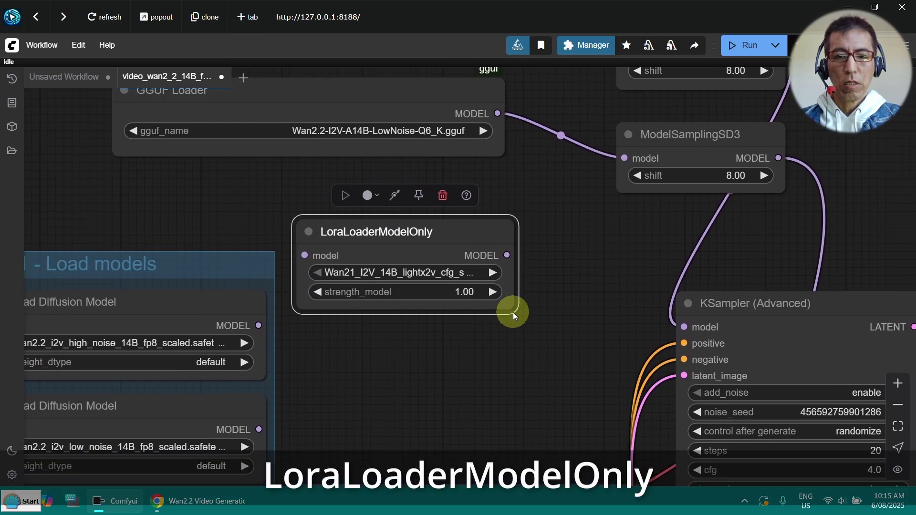
{"action": "left_click_drag", "start_coordinate": [513, 310], "coordinate": [670, 284]}
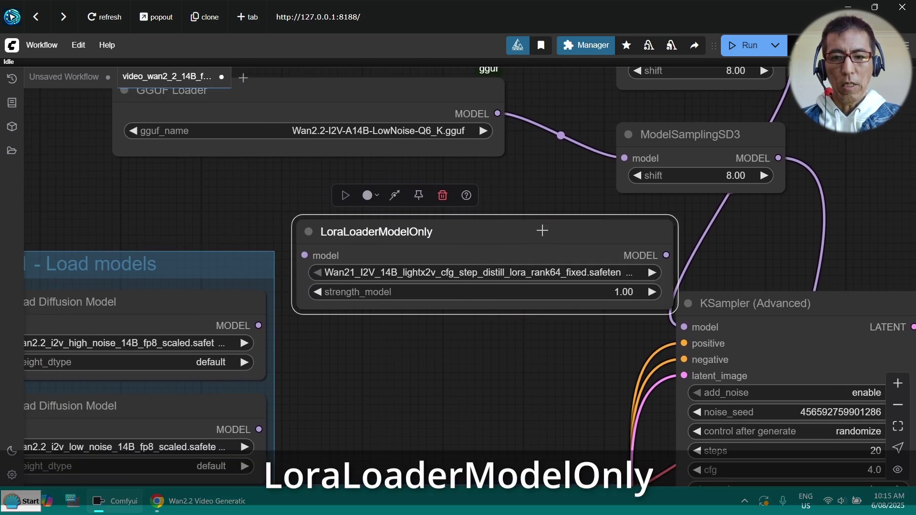
{"action": "left_click_drag", "start_coordinate": [542, 231], "coordinate": [534, 206]}
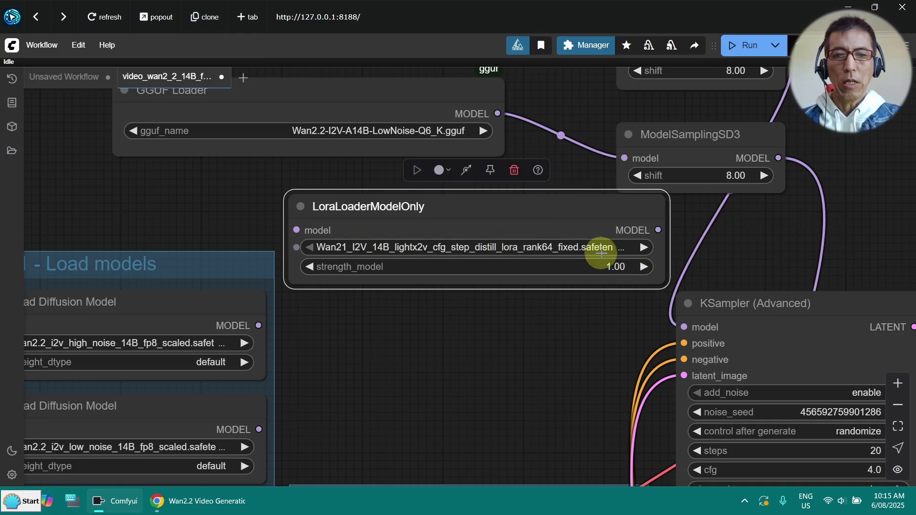
Load Wan21_I2V_14B_lightx2v_cfg_step_distill_lora_rank64_fixed at strength 1.00, then duplicate the node below.
{"action": "scroll", "coordinate": [680, 251], "scroll_direction": "up", "scroll_amount": 2}
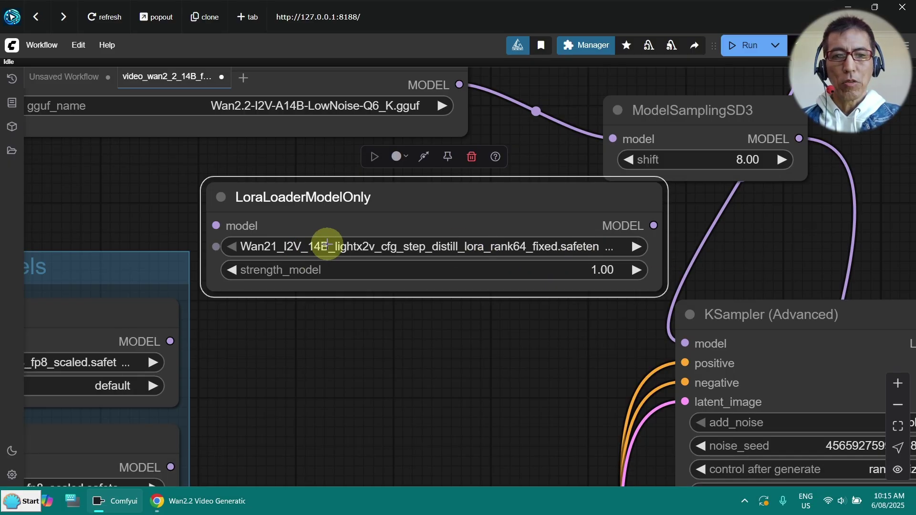
{"action": "left_click", "coordinate": [373, 246]}
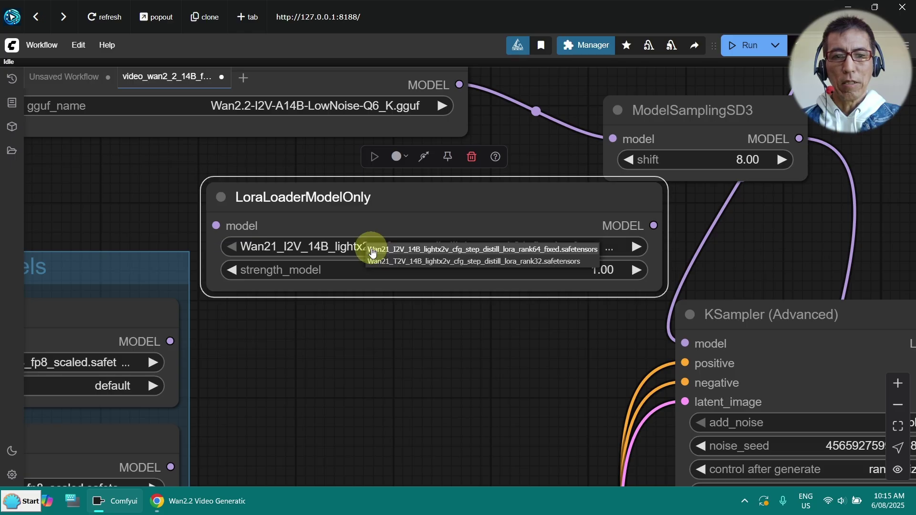
{"action": "left_click", "coordinate": [548, 252]}
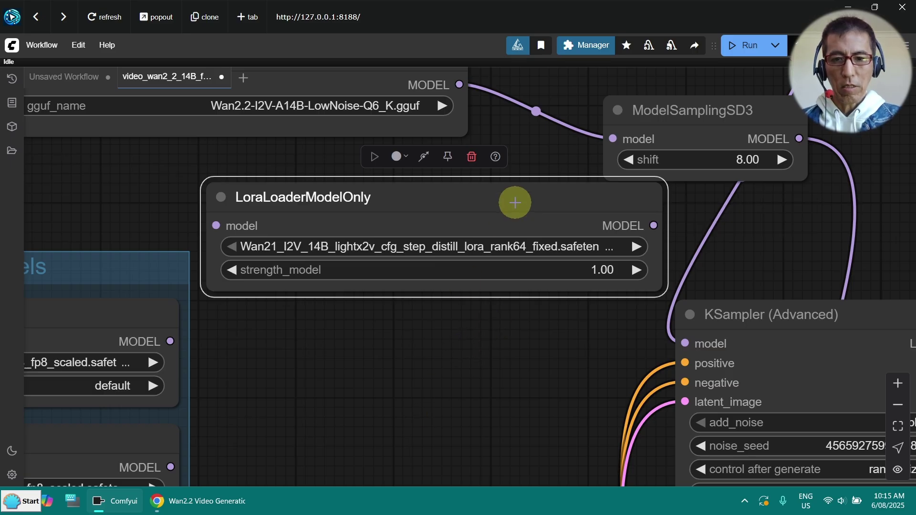
{"action": "left_click_drag", "start_coordinate": [514, 200], "coordinate": [521, 315], "text": "alt"}
Connect the upper and lower ModelSamplingSD3 outputs to the upper and lower LoRA loaders' model inputs.
{"action": "scroll", "coordinate": [660, 233], "scroll_direction": "down", "scroll_amount": 1}
{"action": "left_click", "coordinate": [531, 198]}
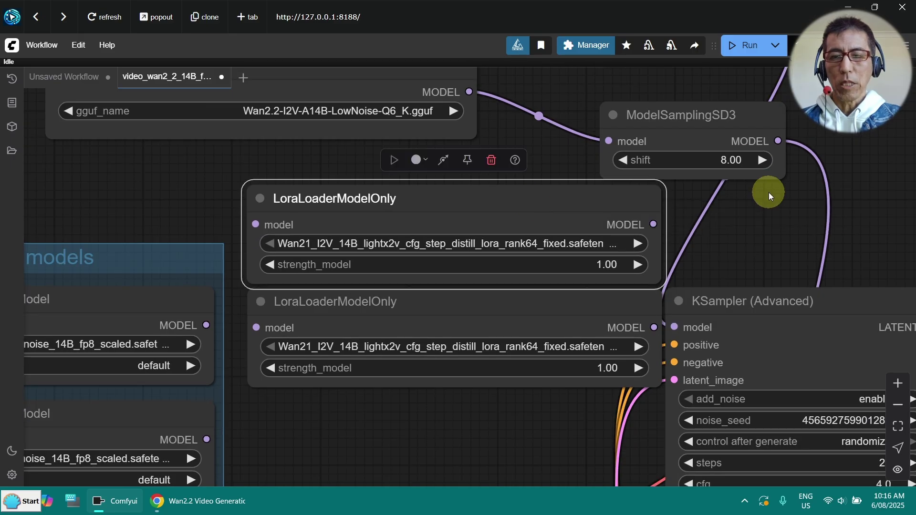
{"action": "scroll", "coordinate": [767, 195], "scroll_direction": "down", "scroll_amount": 3}
{"action": "left_click_drag", "start_coordinate": [821, 143], "coordinate": [795, 170]}
{"action": "left_click_drag", "start_coordinate": [747, 96], "coordinate": [355, 244]}
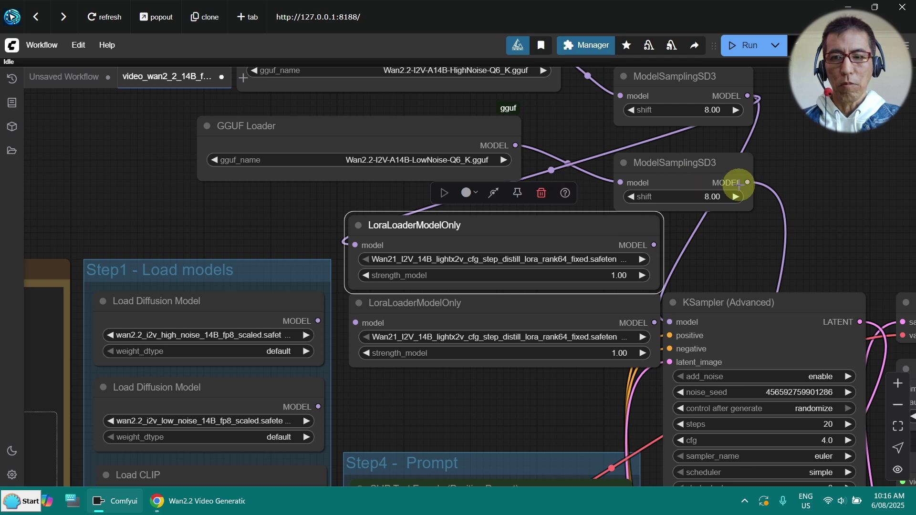
{"action": "left_click_drag", "start_coordinate": [746, 183], "coordinate": [356, 323]}
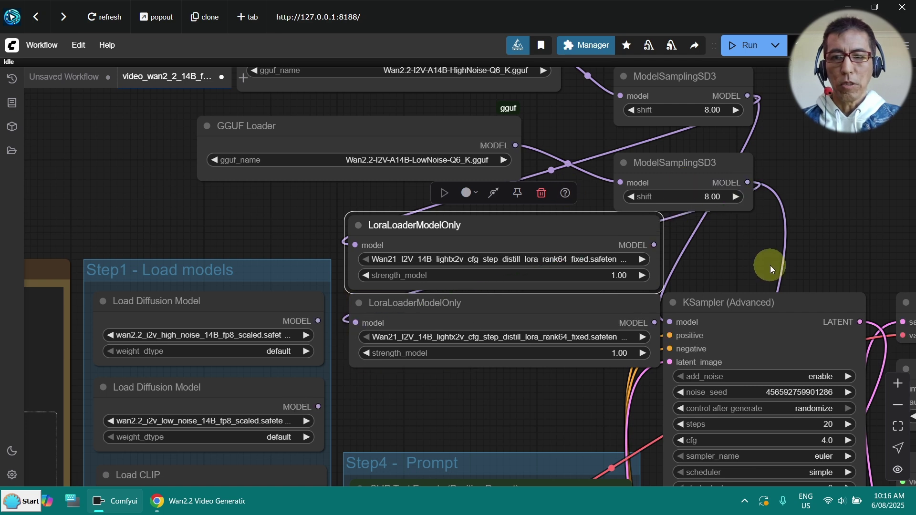
Connect the upper LoRA output to the first KSampler (Advanced) and the lower LoRA to the second.
{"action": "left_click_drag", "start_coordinate": [770, 265], "coordinate": [544, 252]}
{"action": "left_click", "coordinate": [566, 173]}
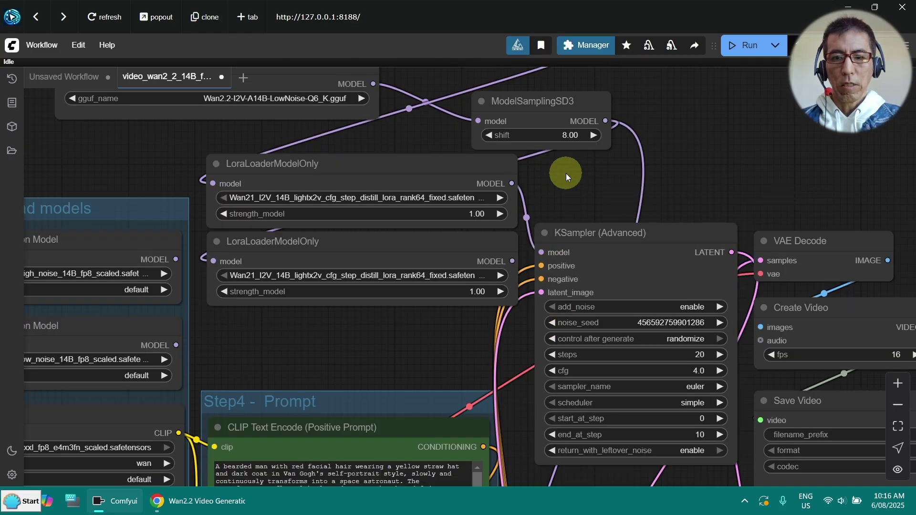
{"action": "scroll", "coordinate": [565, 179], "scroll_direction": "down", "scroll_amount": 3}
{"action": "scroll", "coordinate": [566, 178], "scroll_direction": "down", "scroll_amount": 3}
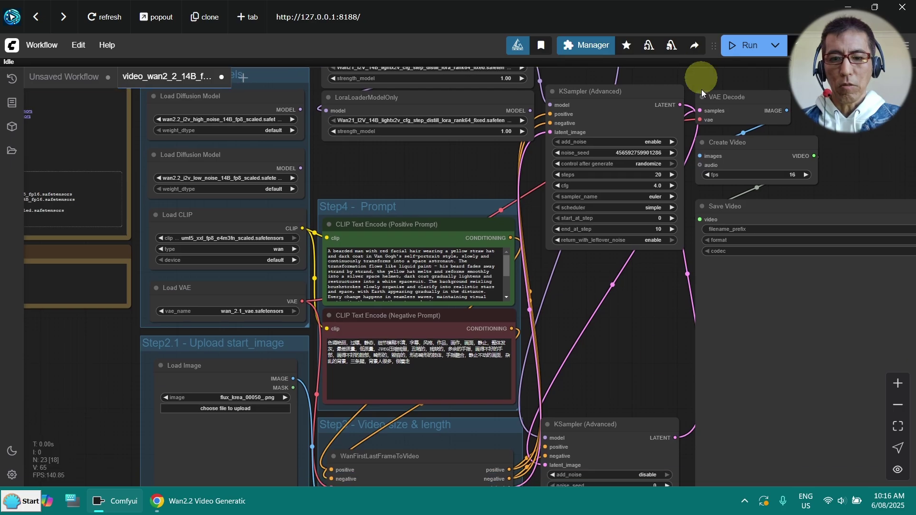
{"action": "left_click", "coordinate": [638, 291]}
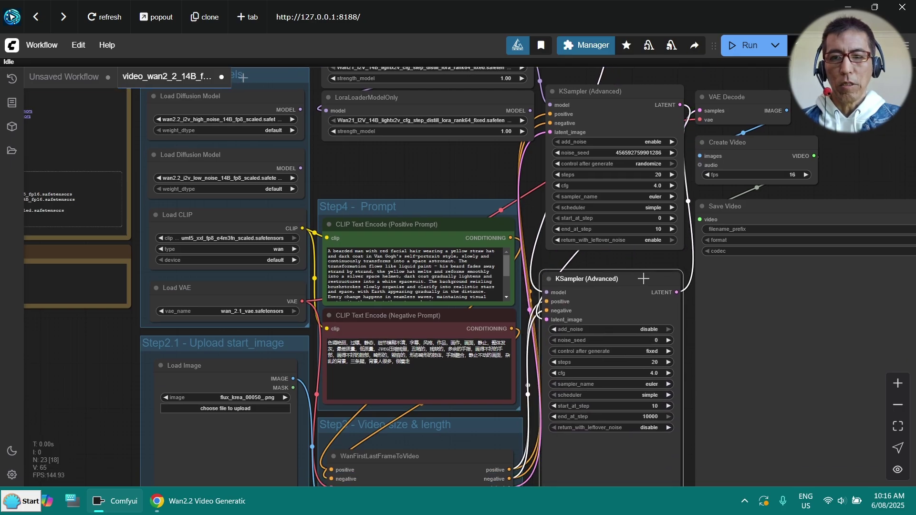
{"action": "scroll", "coordinate": [814, 121], "scroll_direction": "up", "scroll_amount": 3}
{"action": "left_click_drag", "start_coordinate": [748, 124], "coordinate": [761, 178]}
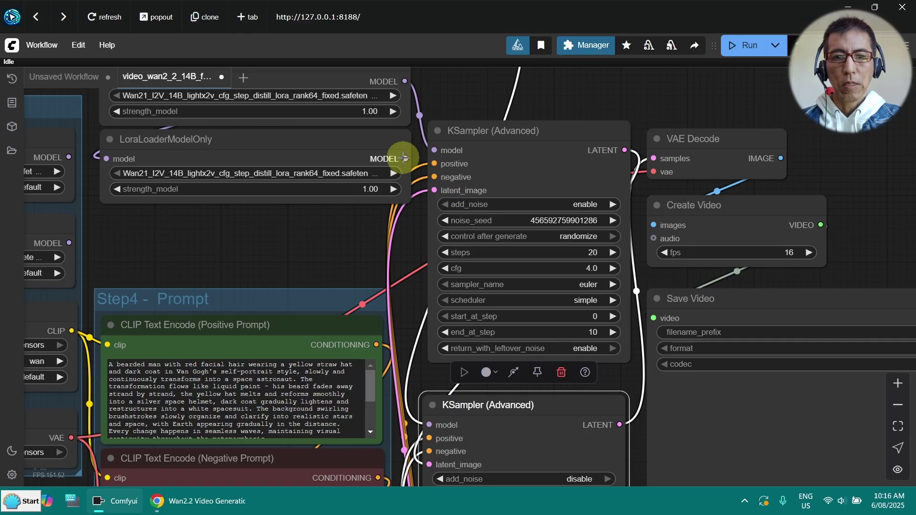
{"action": "left_click_drag", "start_coordinate": [404, 158], "coordinate": [429, 425]}
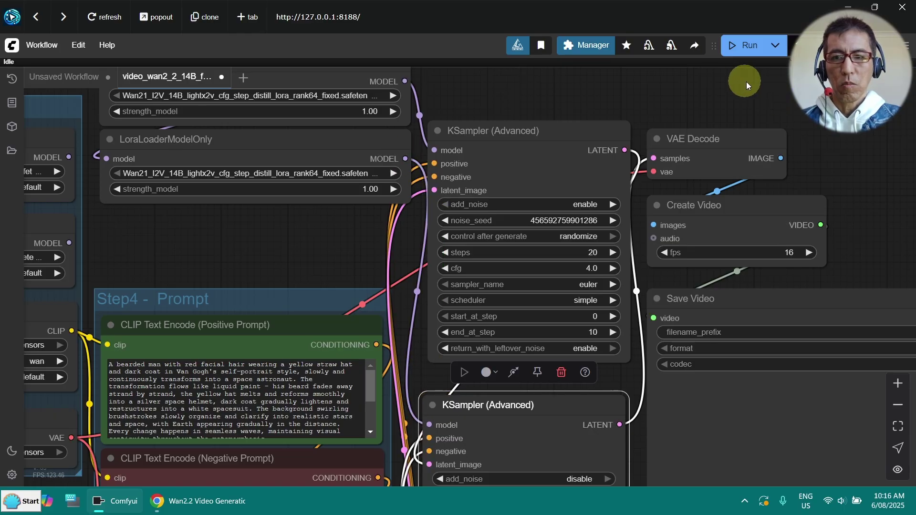
Delete the Save Video and Create Video nodes from the output section.
{"action": "left_click", "coordinate": [694, 205]}
{"action": "scroll", "coordinate": [692, 176], "scroll_direction": "up", "scroll_amount": 2}
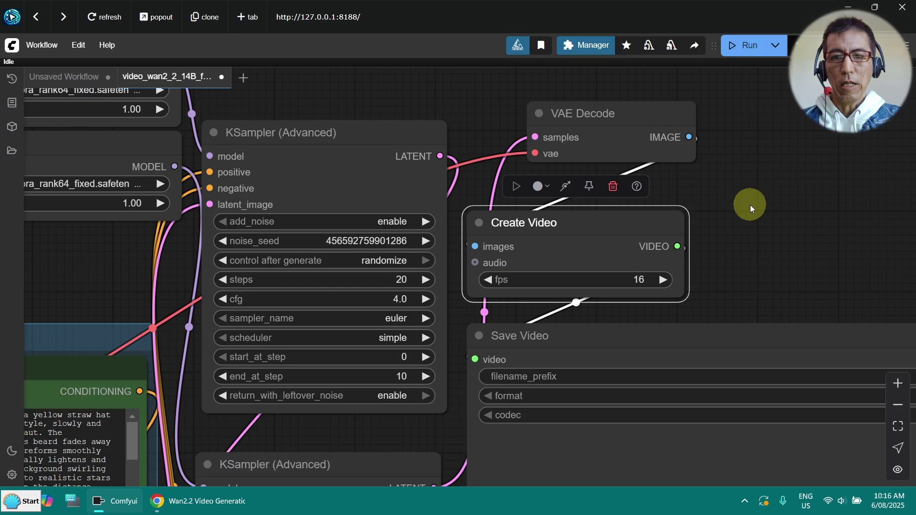
{"action": "left_click_drag", "start_coordinate": [750, 205], "coordinate": [688, 150]}
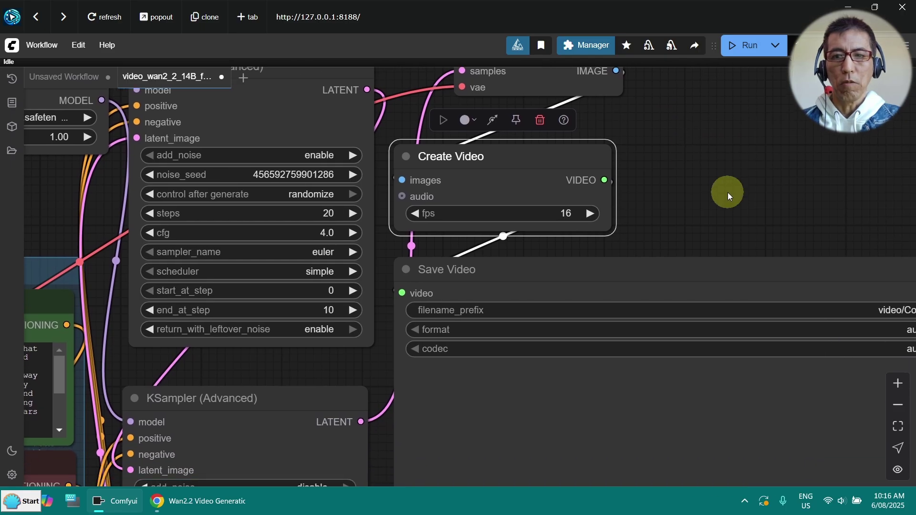
{"action": "scroll", "coordinate": [728, 193], "scroll_direction": "up", "scroll_amount": 2}
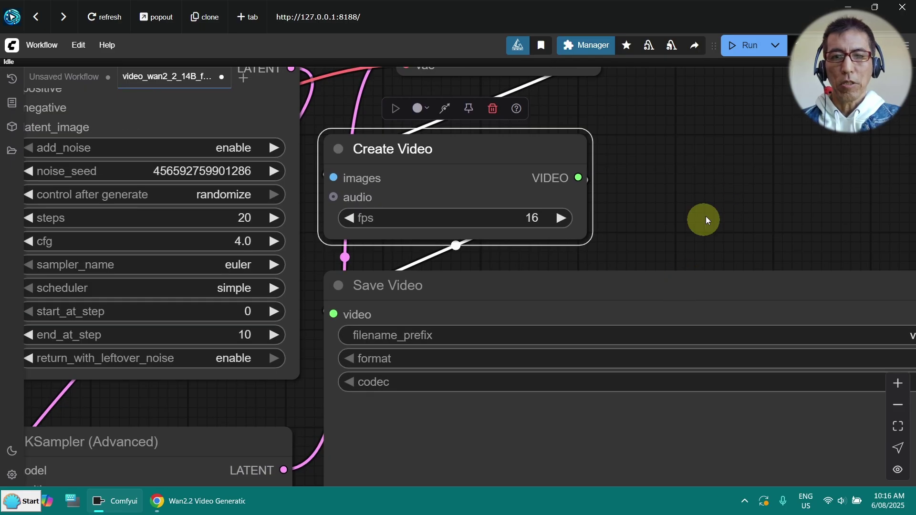
{"action": "left_click_drag", "start_coordinate": [707, 220], "coordinate": [693, 240]}
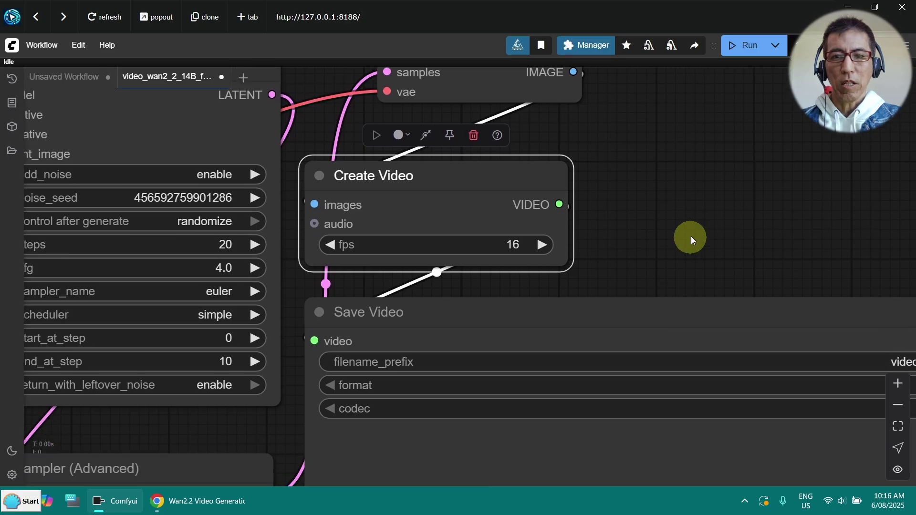
{"action": "left_click", "coordinate": [607, 311]}
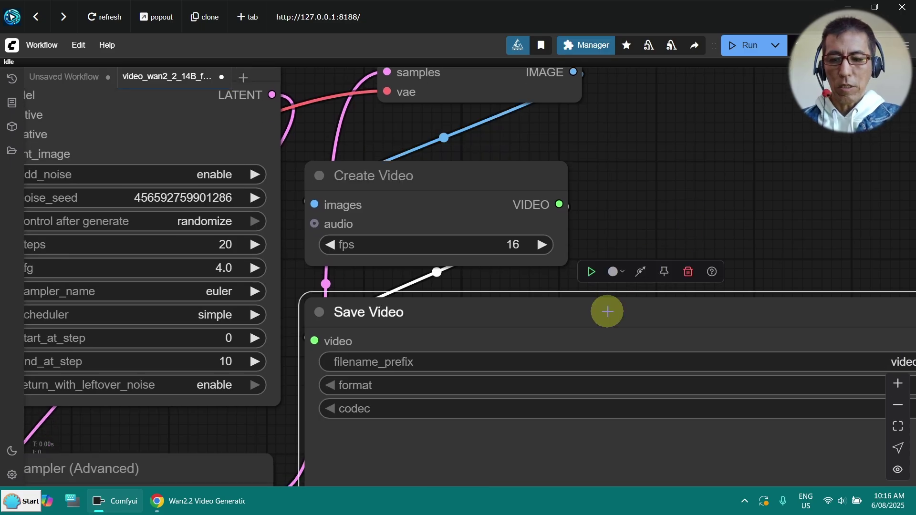
{"action": "key", "text": "Delete"}
{"action": "left_click", "coordinate": [511, 178]}
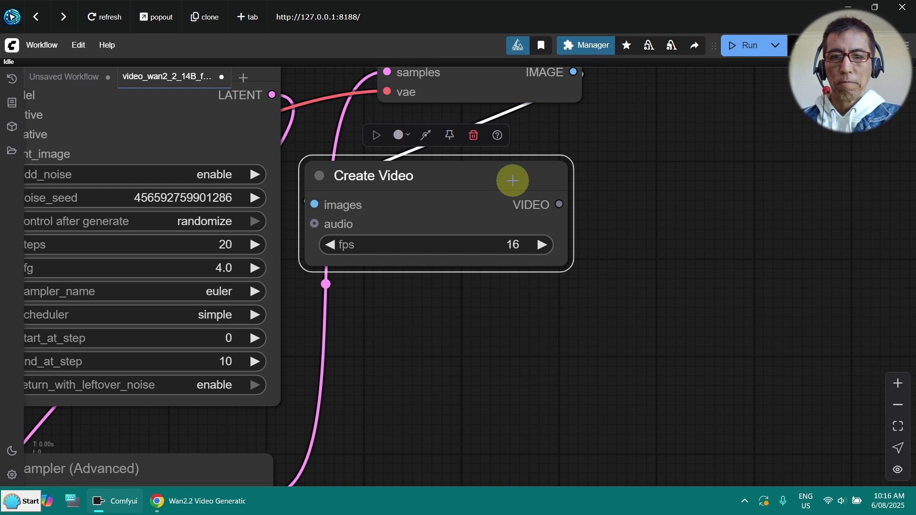
{"action": "key", "text": "Delete"}
Add a SaveWEBM node below VAE Decode and feed it the decoded images.
{"action": "left_click_drag", "start_coordinate": [674, 173], "coordinate": [573, 328]}
{"action": "scroll", "coordinate": [575, 326], "scroll_direction": "up", "scroll_amount": 3}
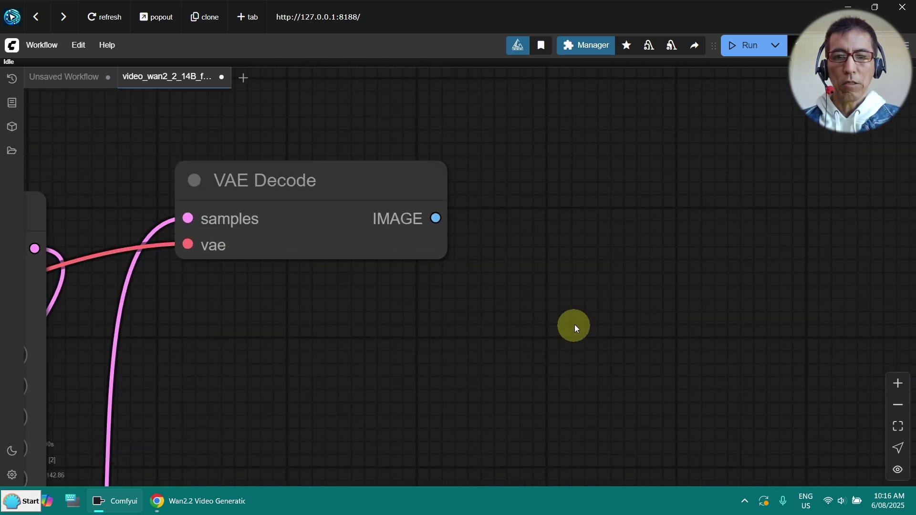
{"action": "double_click", "coordinate": [586, 213]}
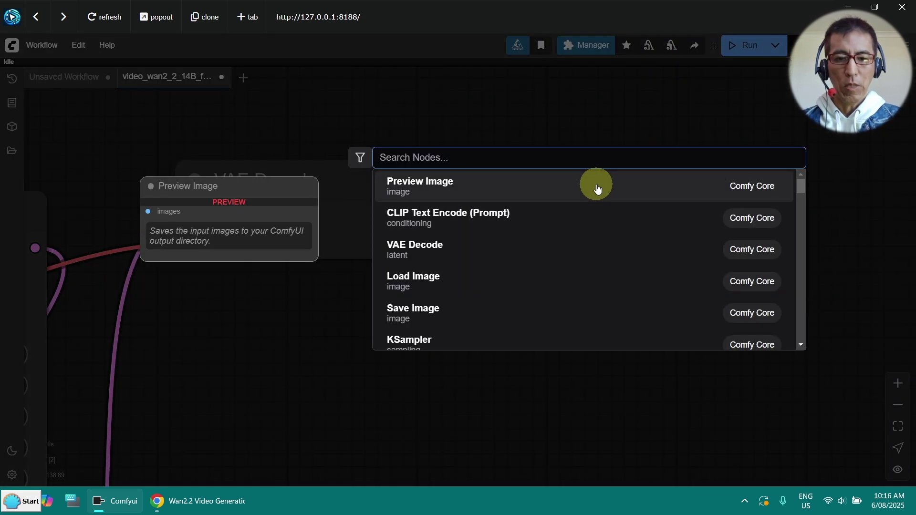
{"action": "type", "text": "webm"}
{"action": "key", "text": "Return"}
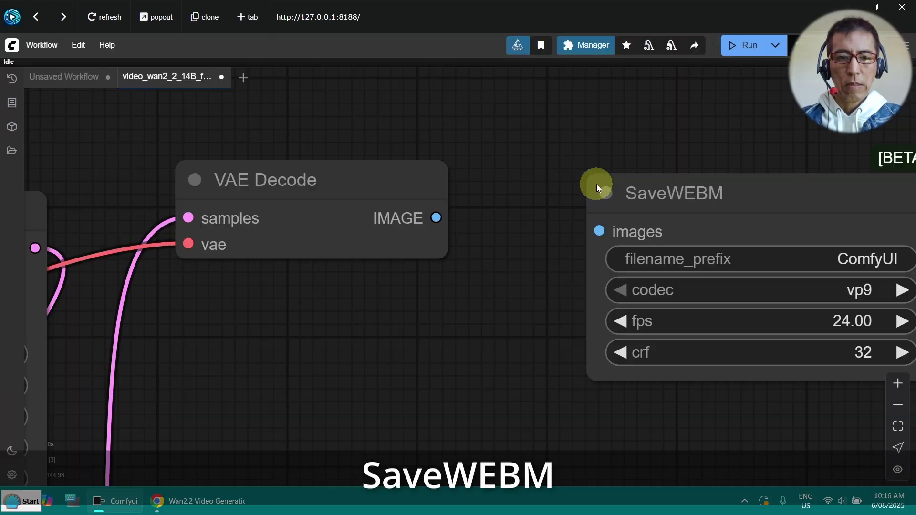
{"action": "left_click_drag", "start_coordinate": [666, 196], "coordinate": [431, 292]}
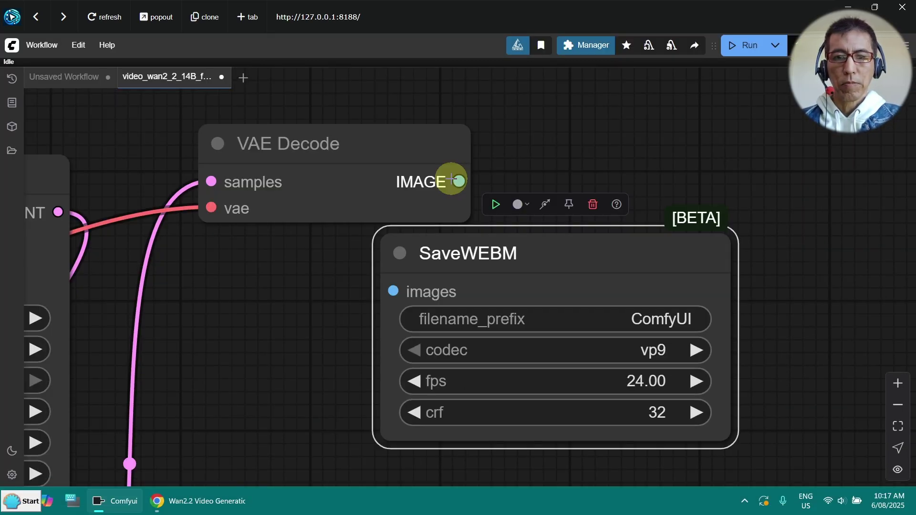
{"action": "left_click_drag", "start_coordinate": [457, 181], "coordinate": [393, 291]}
Set SaveWEBM to the av1 codec at 16 fps, keeping crf at 32.
{"action": "left_click", "coordinate": [658, 352]}
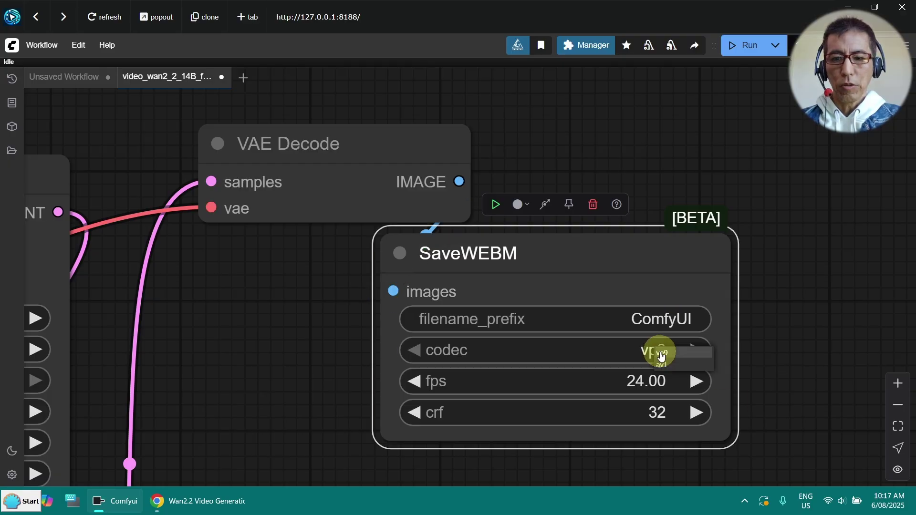
{"action": "left_click", "coordinate": [692, 366]}
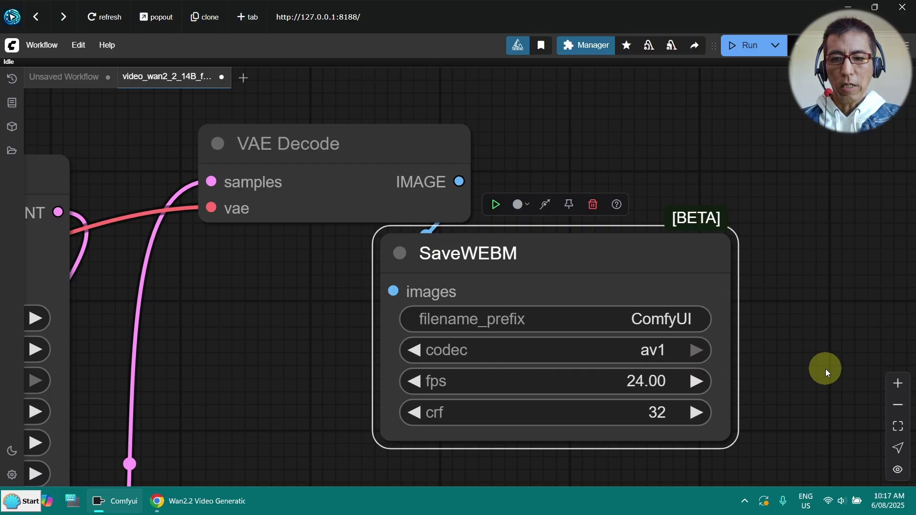
{"action": "left_click_drag", "start_coordinate": [822, 371], "coordinate": [729, 251]}
{"action": "left_click", "coordinate": [553, 270]}
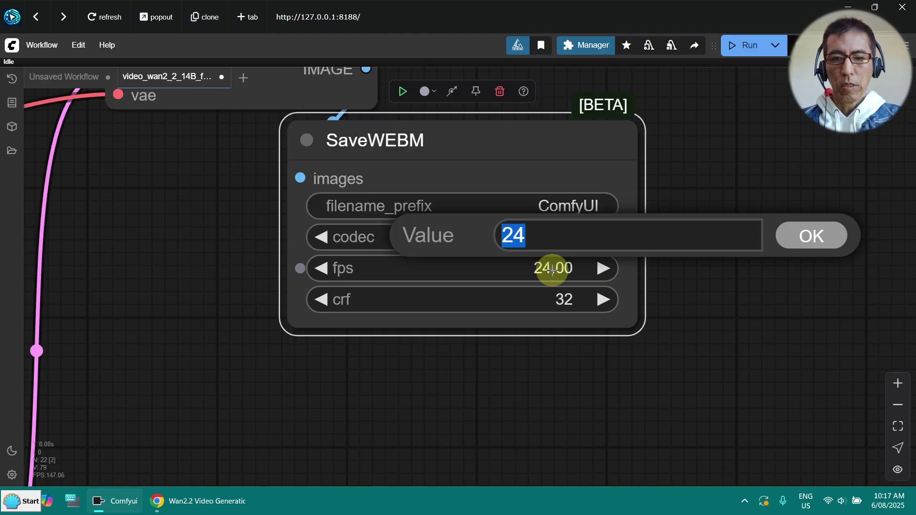
{"action": "key", "text": "Return"}
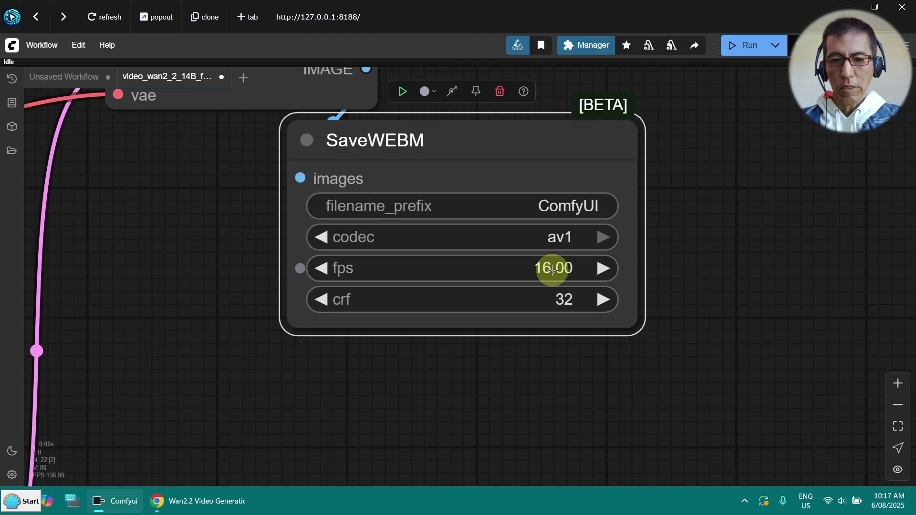
{"action": "left_click", "coordinate": [565, 299]}
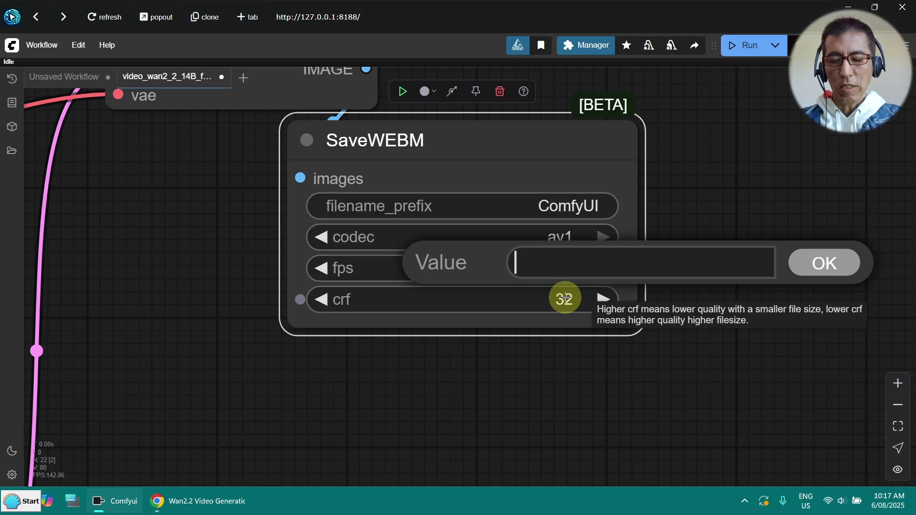
{"action": "key", "text": "Return"}
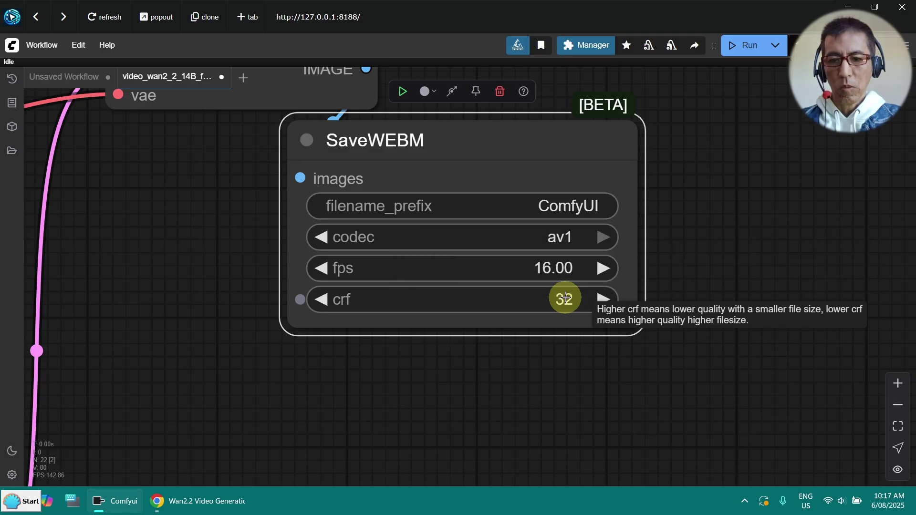
{"action": "scroll", "coordinate": [378, 143], "scroll_direction": "down", "scroll_amount": 5}
{"action": "left_click_drag", "start_coordinate": [379, 143], "coordinate": [814, 256]}
Set the first KSampler (Advanced) to 4 steps with cfg 1.5.
{"action": "scroll", "coordinate": [813, 255], "scroll_direction": "down", "scroll_amount": 4}
{"action": "left_click_drag", "start_coordinate": [783, 286], "coordinate": [760, 263]}
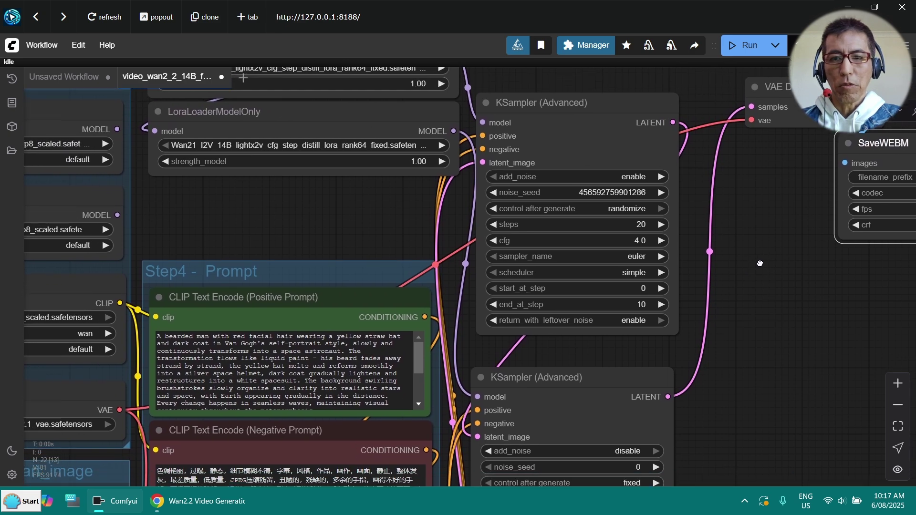
{"action": "scroll", "coordinate": [643, 224], "scroll_direction": "up", "scroll_amount": 5}
{"action": "left_click", "coordinate": [641, 223]}
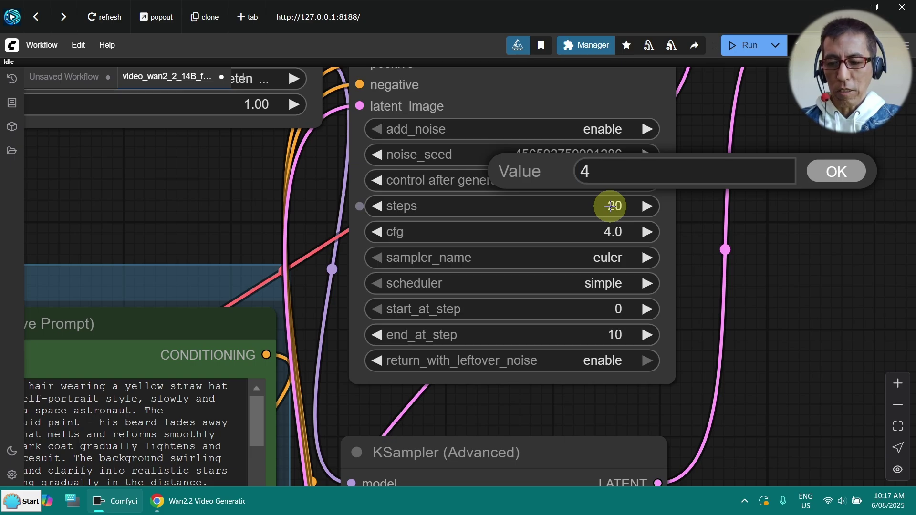
{"action": "key", "text": "Return"}
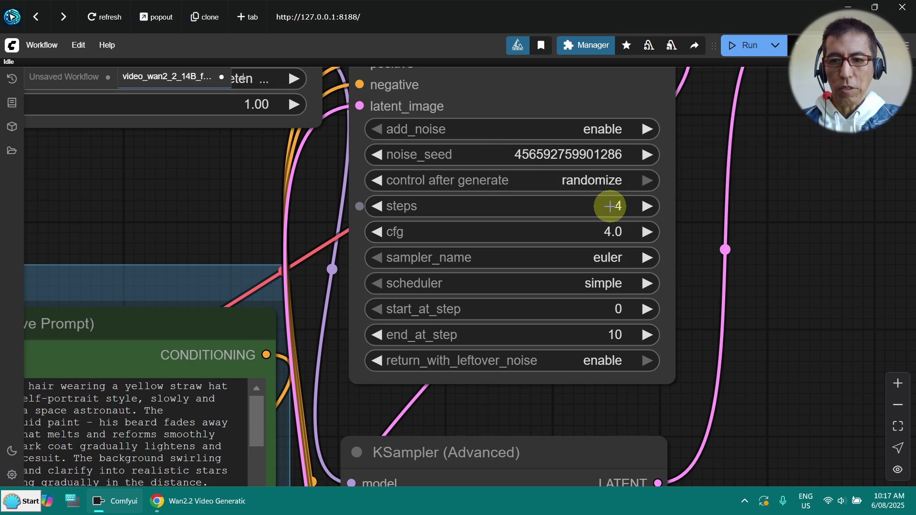
{"action": "left_click", "coordinate": [609, 233]}
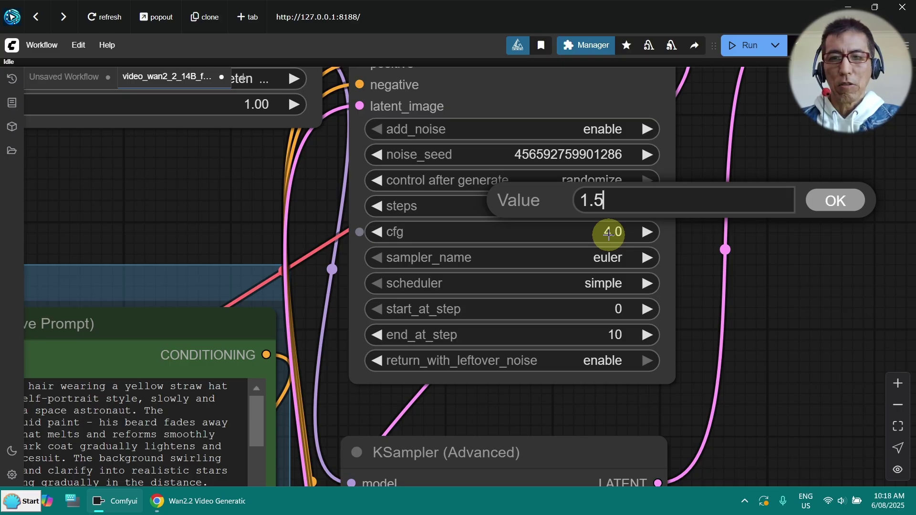
{"action": "key", "text": "Return"}
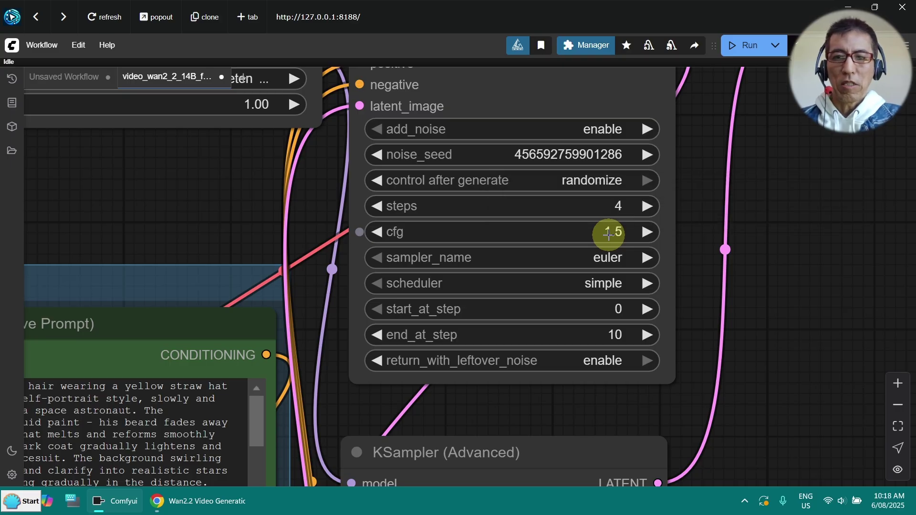
Choose the lcm sampler and set end_at_step to 2 on the first KSampler (Advanced).
{"action": "left_click", "coordinate": [612, 259]}
{"action": "left_click", "coordinate": [613, 263]}
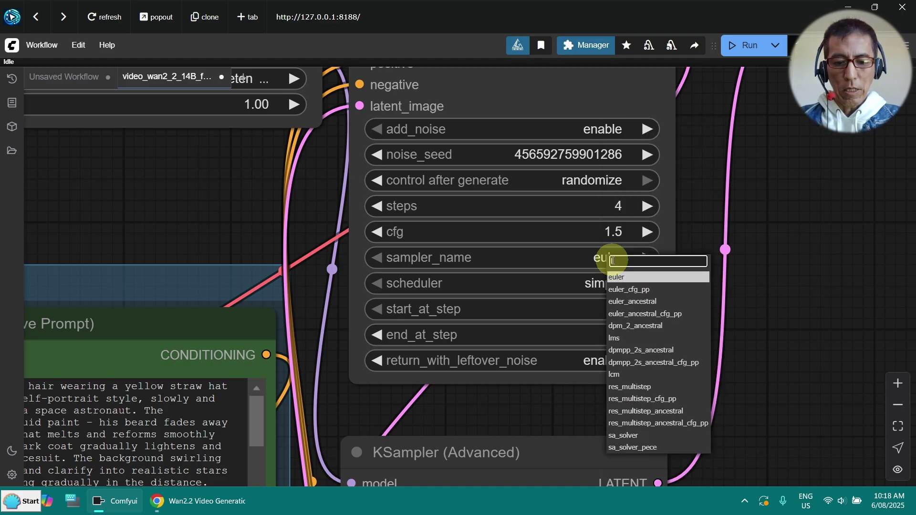
{"action": "type", "text": "lcm"}
{"action": "key", "text": "Return"}
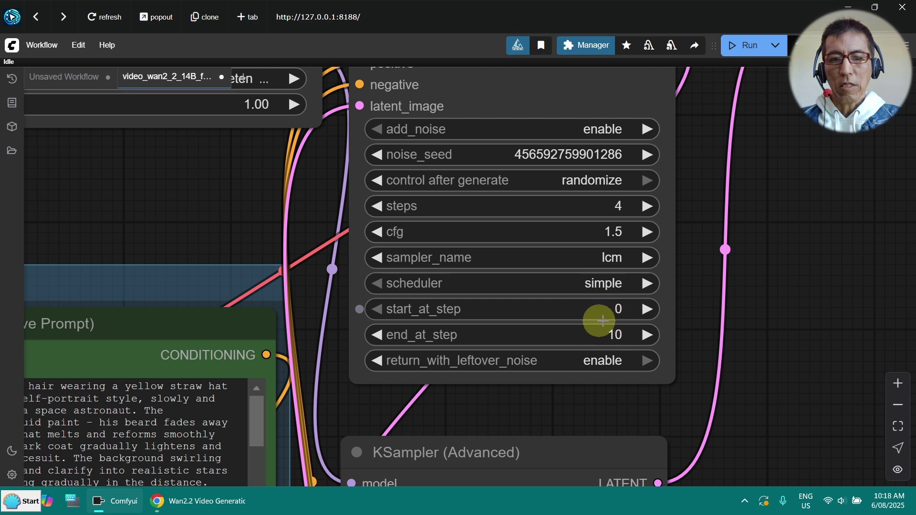
{"action": "left_click", "coordinate": [616, 336]}
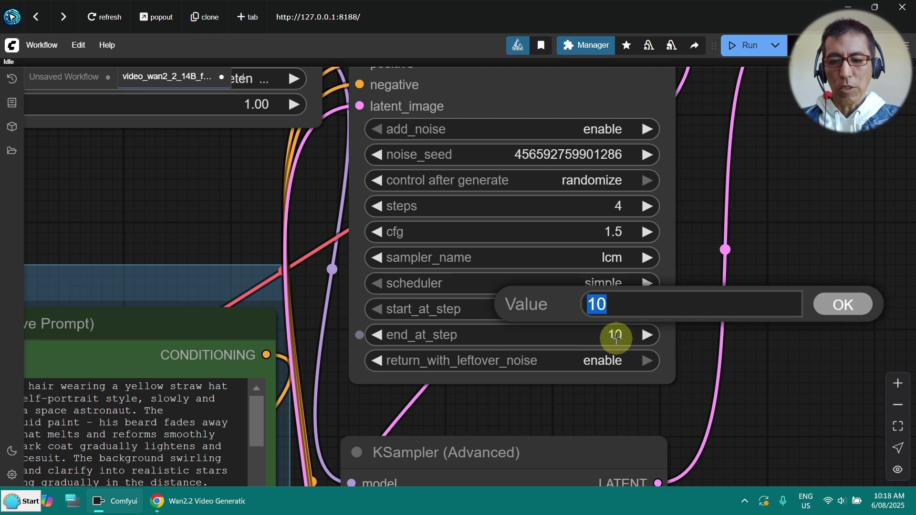
{"action": "type", "text": "2"}
{"action": "key", "text": "Return"}
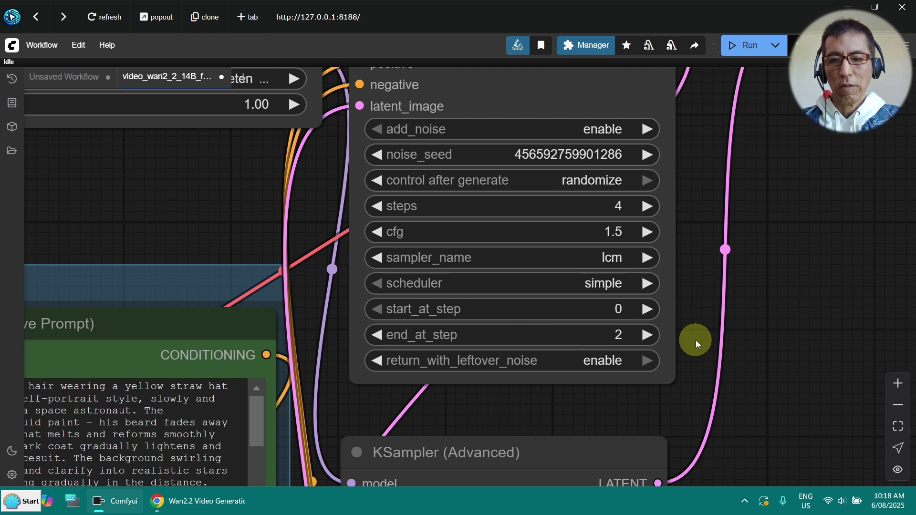
{"action": "scroll", "coordinate": [696, 340], "scroll_direction": "down", "scroll_amount": 5}
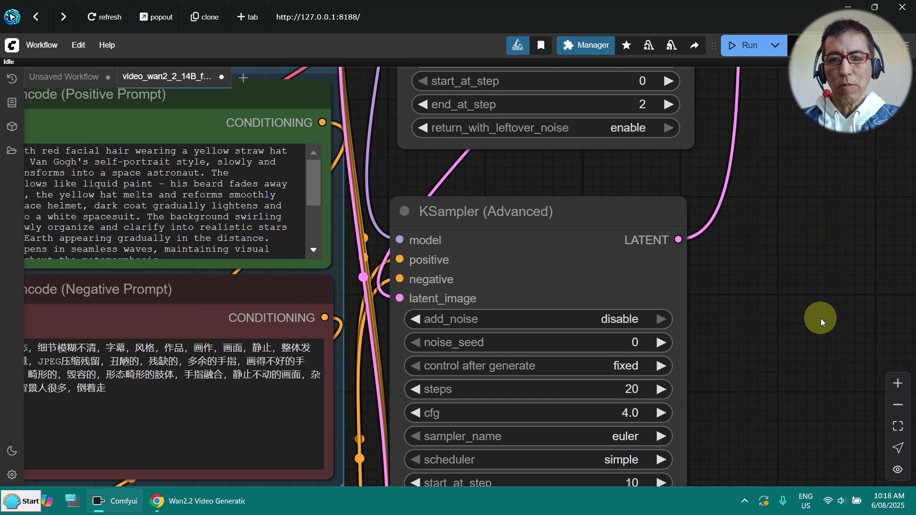
Set the second KSampler (Advanced) to 4 steps with cfg 1.0.
{"action": "scroll", "coordinate": [821, 319], "scroll_direction": "down", "scroll_amount": 5}
{"action": "scroll", "coordinate": [631, 236], "scroll_direction": "up", "scroll_amount": 3}
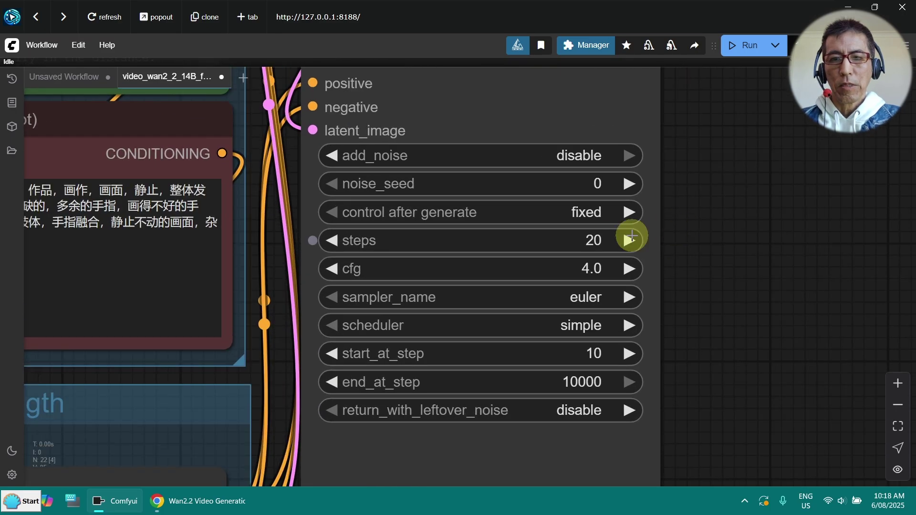
{"action": "left_click", "coordinate": [593, 243]}
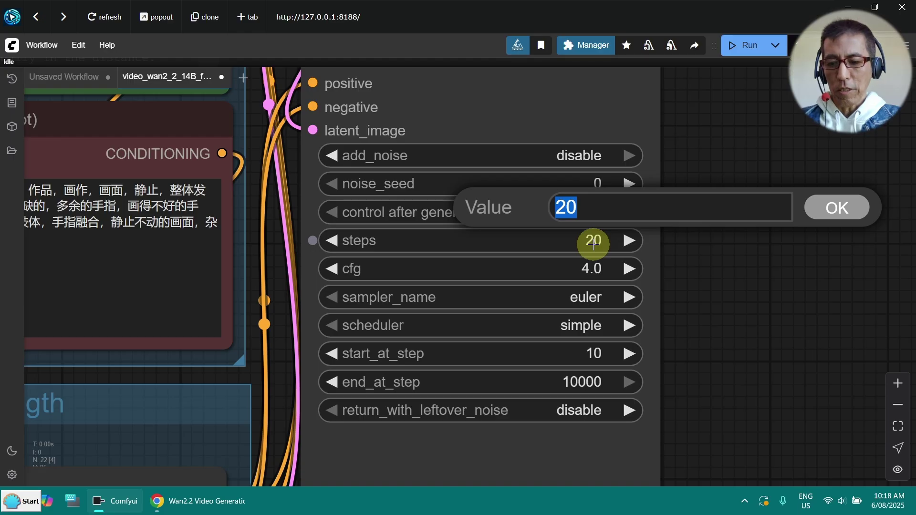
{"action": "key", "text": "Return"}
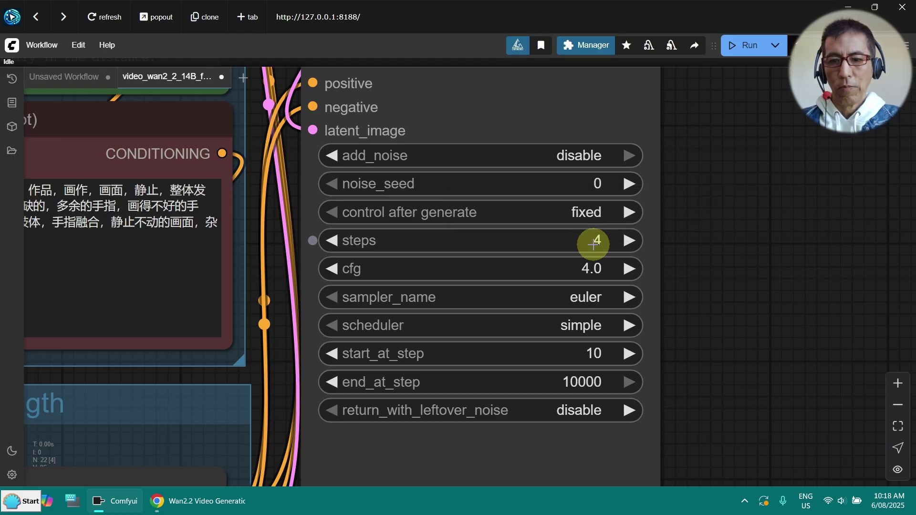
{"action": "left_click", "coordinate": [587, 271]}
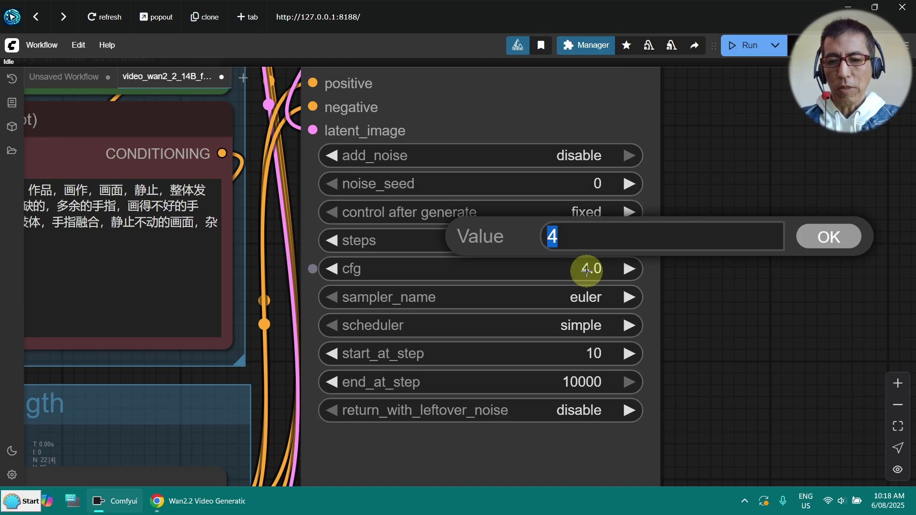
{"action": "type", "text": "1"}
{"action": "key", "text": "Return"}
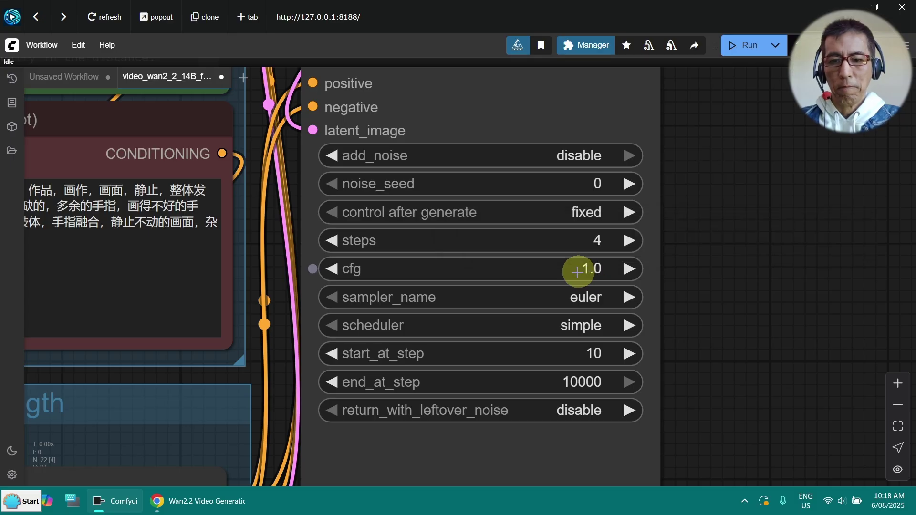
Choose the lcm sampler and set start_at_step to 2 on the second KSampler (Advanced).
{"action": "left_click", "coordinate": [585, 304]}
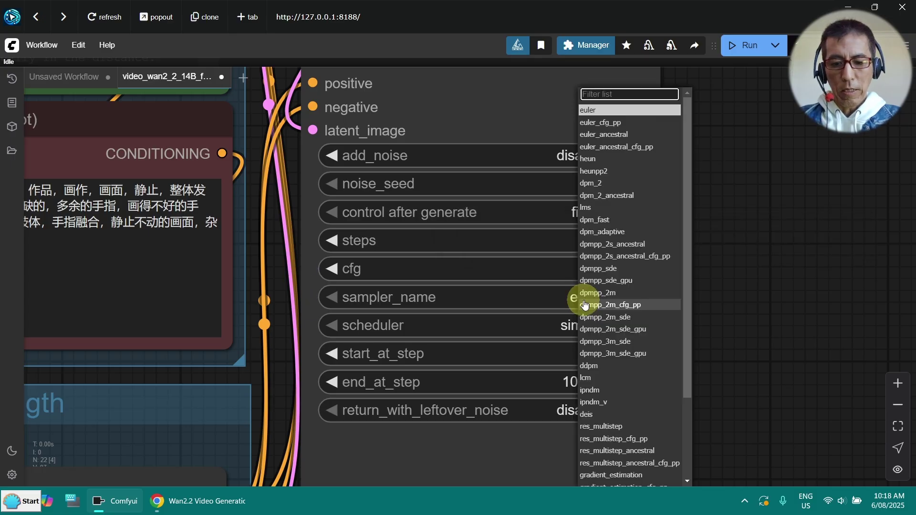
{"action": "type", "text": "lcm"}
{"action": "key", "text": "Return"}
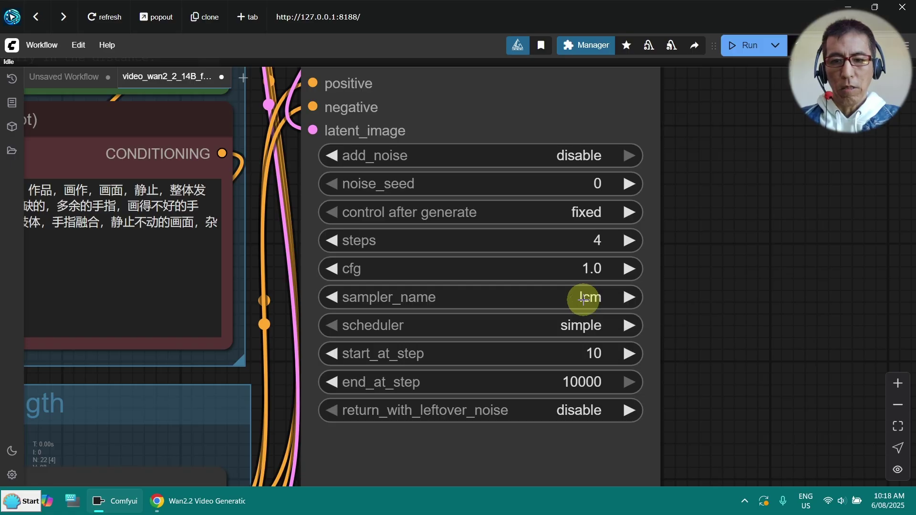
{"action": "left_click", "coordinate": [590, 354]}
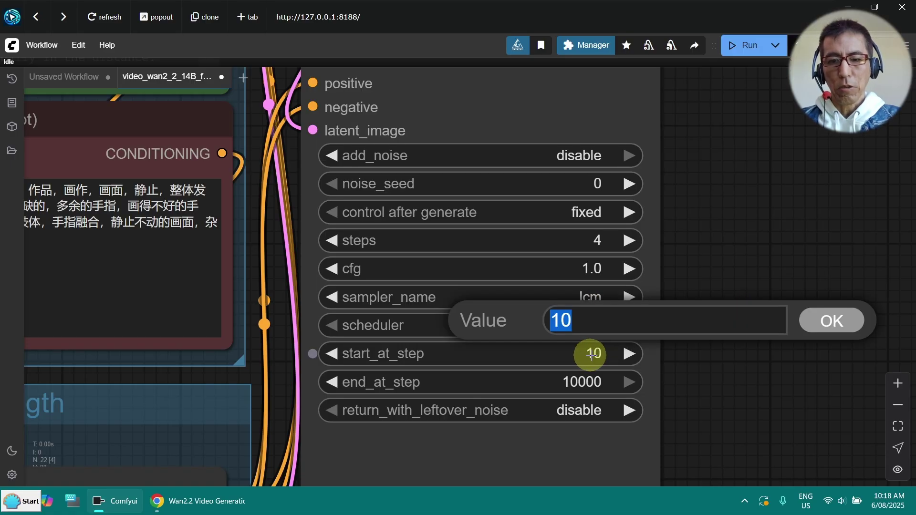
{"action": "type", "text": "2"}
{"action": "key", "text": "Return"}
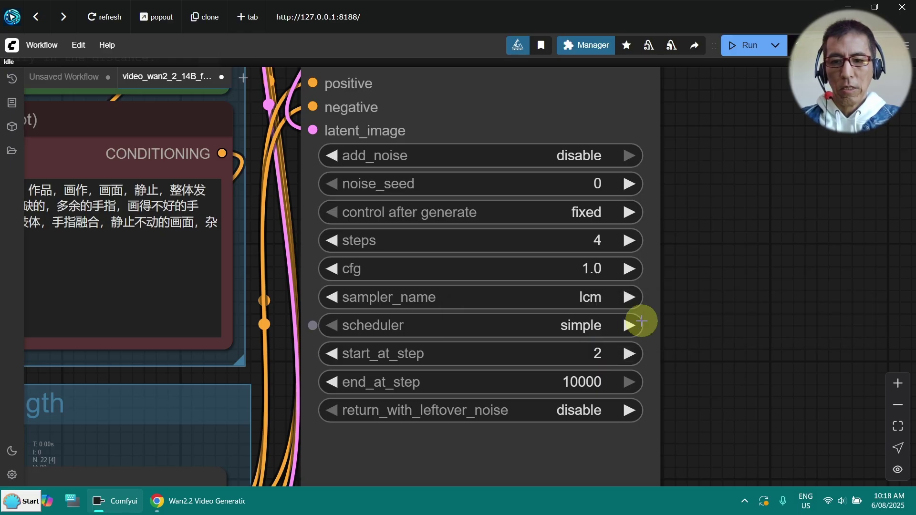
{"action": "scroll", "coordinate": [704, 315], "scroll_direction": "down", "scroll_amount": 4}
Load tigerBoy-FF2.png into the end-image Load Image node.
{"action": "left_click_drag", "start_coordinate": [732, 325], "coordinate": [882, 120]}
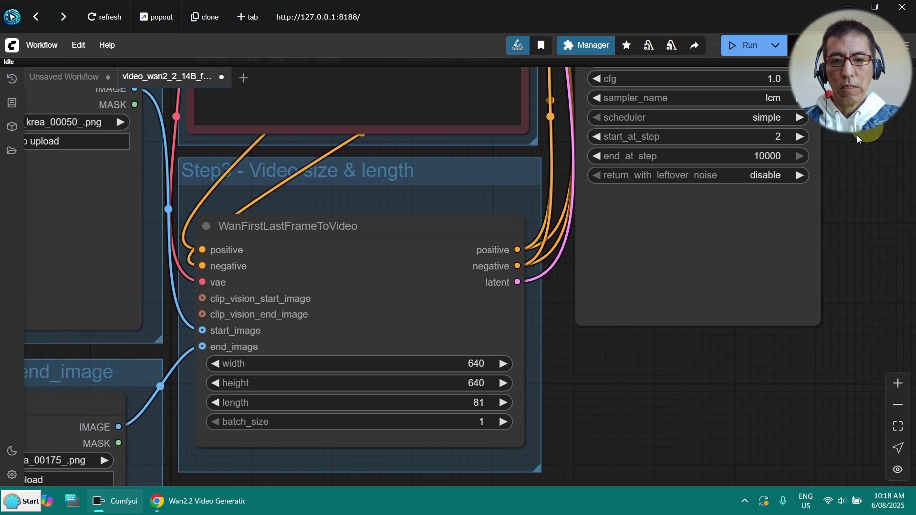
{"action": "left_click_drag", "start_coordinate": [579, 395], "coordinate": [755, 243]}
{"action": "scroll", "coordinate": [724, 294], "scroll_direction": "down", "scroll_amount": 1}
{"action": "scroll", "coordinate": [756, 242], "scroll_direction": "down", "scroll_amount": 2}
{"action": "scroll", "coordinate": [755, 242], "scroll_direction": "up", "scroll_amount": 3}
{"action": "left_click_drag", "start_coordinate": [243, 122], "coordinate": [280, 242]}
{"action": "scroll", "coordinate": [310, 240], "scroll_direction": "down", "scroll_amount": 5}
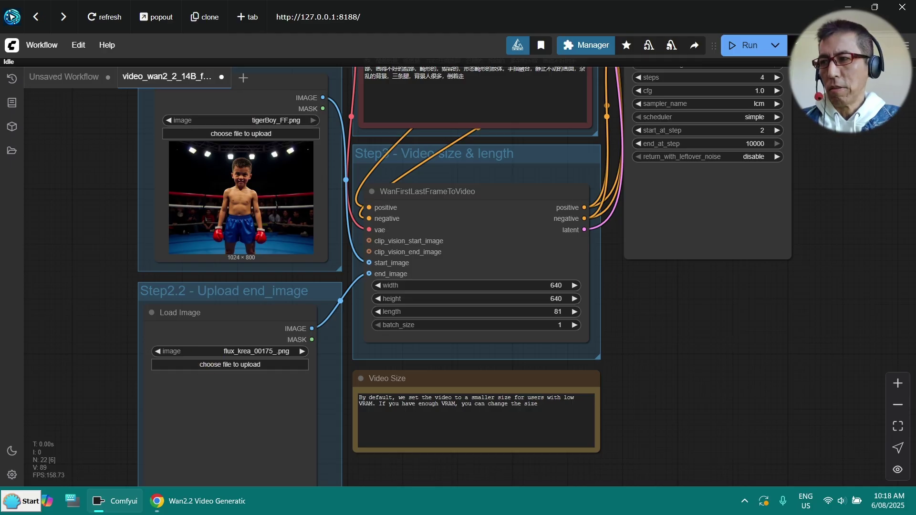
{"action": "left_click_drag", "start_coordinate": [517, 354], "coordinate": [281, 408]}
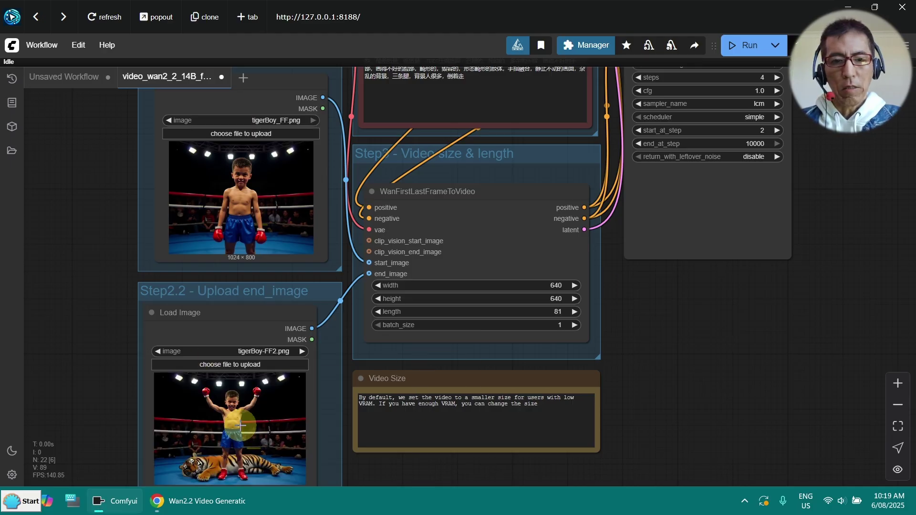
Set the WanFirstLastFrameToVideo height to 480 for a 640×480, 81-frame video.
{"action": "scroll", "coordinate": [297, 410], "scroll_direction": "up", "scroll_amount": 4}
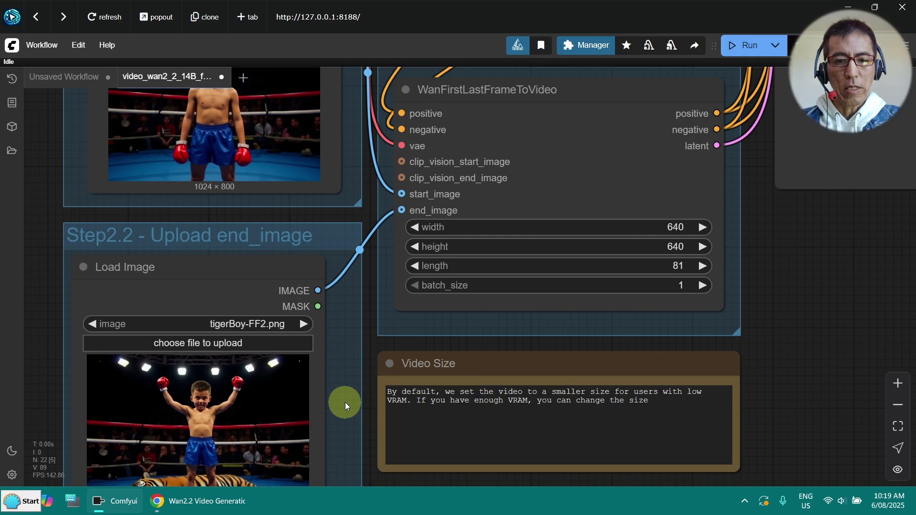
{"action": "scroll", "coordinate": [368, 399], "scroll_direction": "up", "scroll_amount": 1}
{"action": "scroll", "coordinate": [368, 399], "scroll_direction": "down", "scroll_amount": 1}
{"action": "left_click_drag", "start_coordinate": [678, 245], "coordinate": [639, 310]}
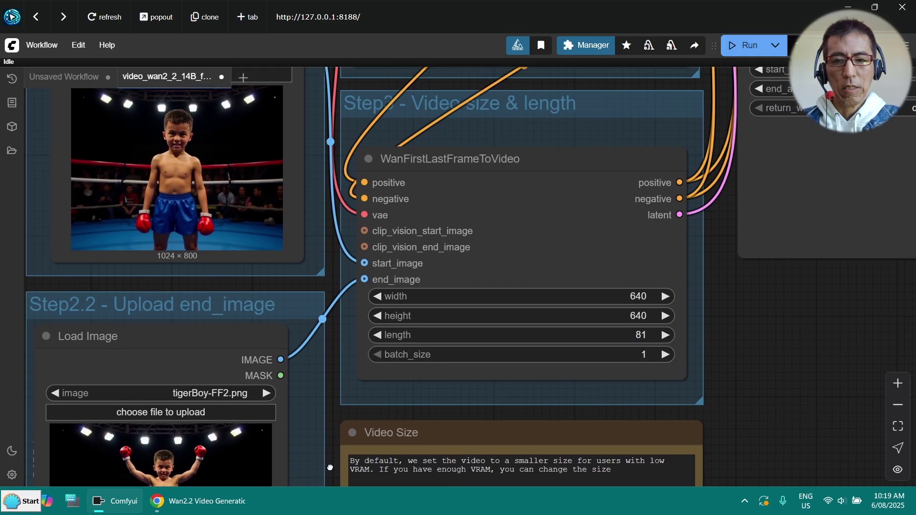
{"action": "left_click", "coordinate": [638, 311]}
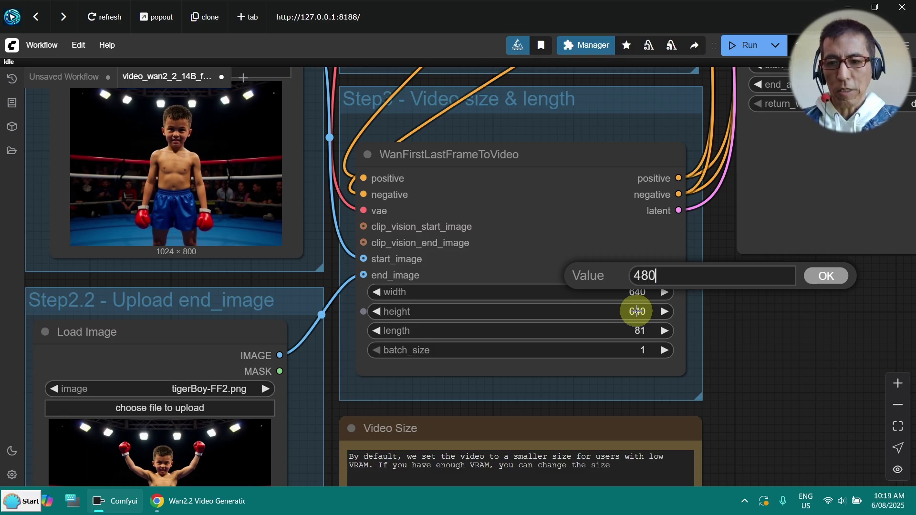
{"action": "left_click", "coordinate": [826, 275]}
{"action": "left_click_drag", "start_coordinate": [809, 296], "coordinate": [686, 325]}
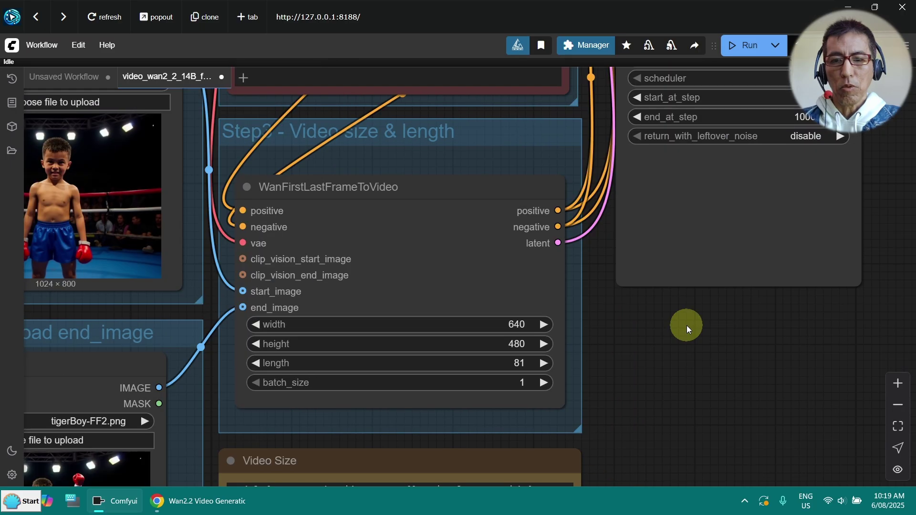
{"action": "scroll", "coordinate": [686, 326], "scroll_direction": "down", "scroll_amount": 3}
{"action": "scroll", "coordinate": [686, 325], "scroll_direction": "up", "scroll_amount": 3}
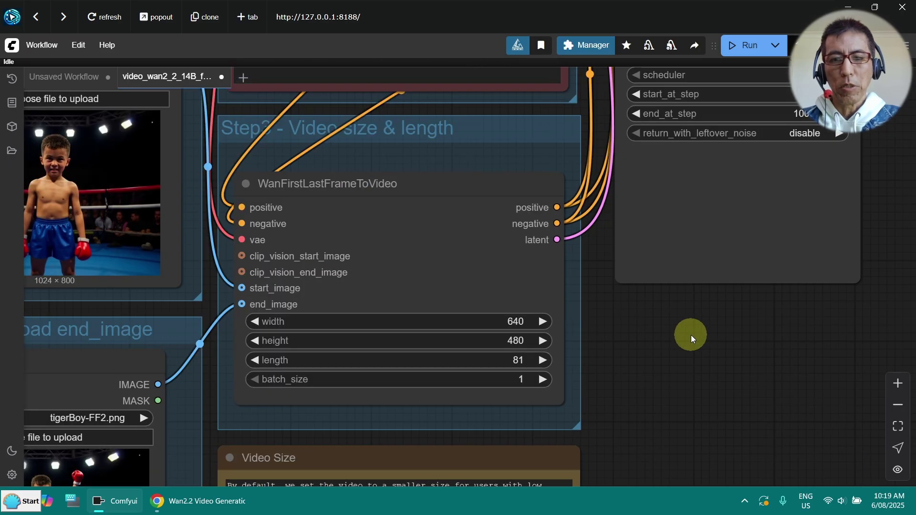
{"action": "left_click_drag", "start_coordinate": [635, 334], "coordinate": [802, 339]}
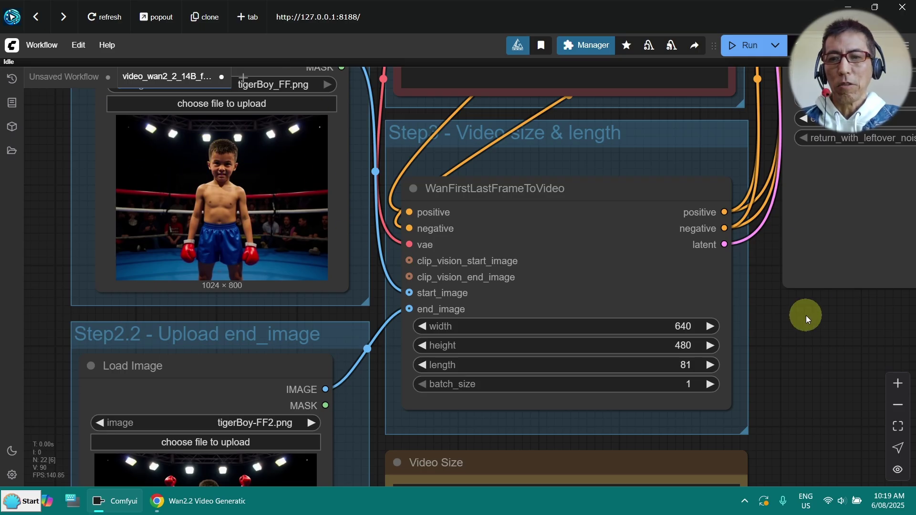
{"action": "scroll", "coordinate": [805, 316], "scroll_direction": "right", "scroll_amount": 5}
{"action": "scroll", "coordinate": [806, 316], "scroll_direction": "up", "scroll_amount": 2}
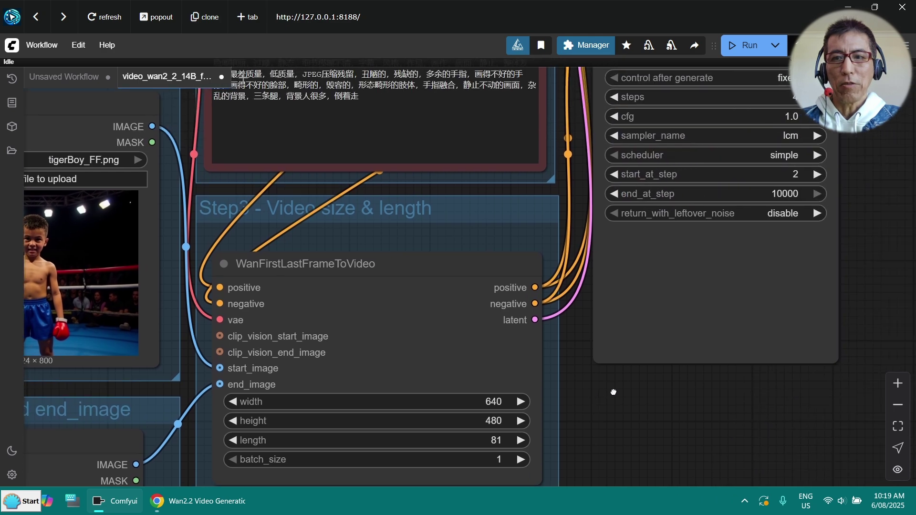
{"action": "scroll", "coordinate": [861, 191], "scroll_direction": "down", "scroll_amount": 2}
{"action": "scroll", "coordinate": [782, 248], "scroll_direction": "up", "scroll_amount": 5}
{"action": "scroll", "coordinate": [782, 248], "scroll_direction": "right", "scroll_amount": 3}
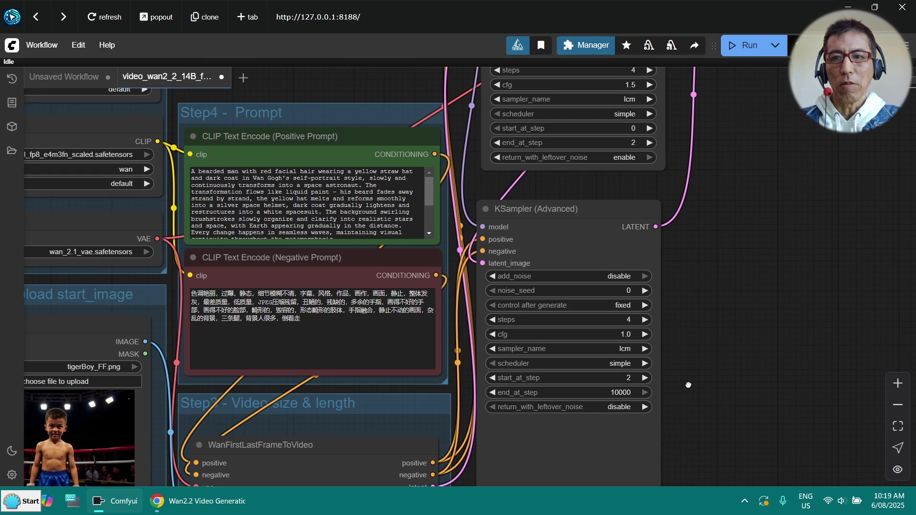
Replace the positive prompt with the pasted boy-knocks-out-tiger boxing ring description.
{"action": "left_click", "coordinate": [227, 242]}
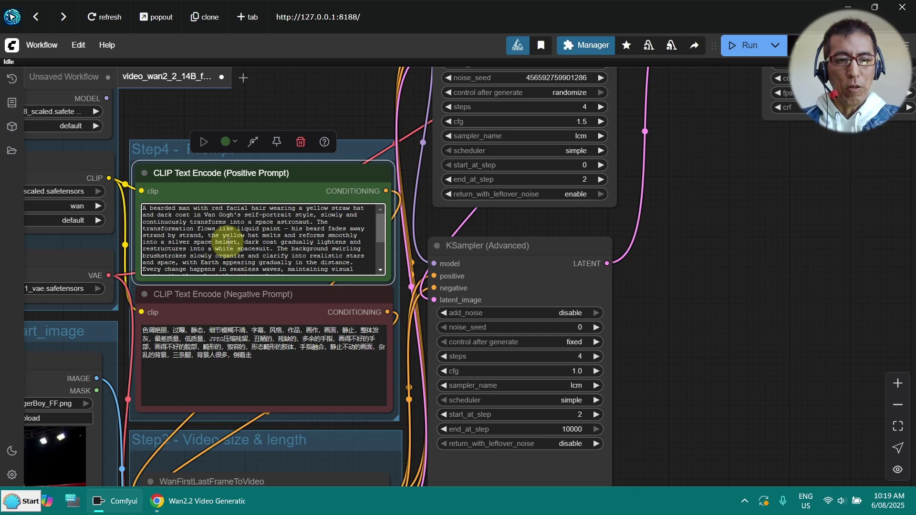
{"action": "key", "text": "ctrl+a"}
{"action": "key", "text": "BackSpace"}
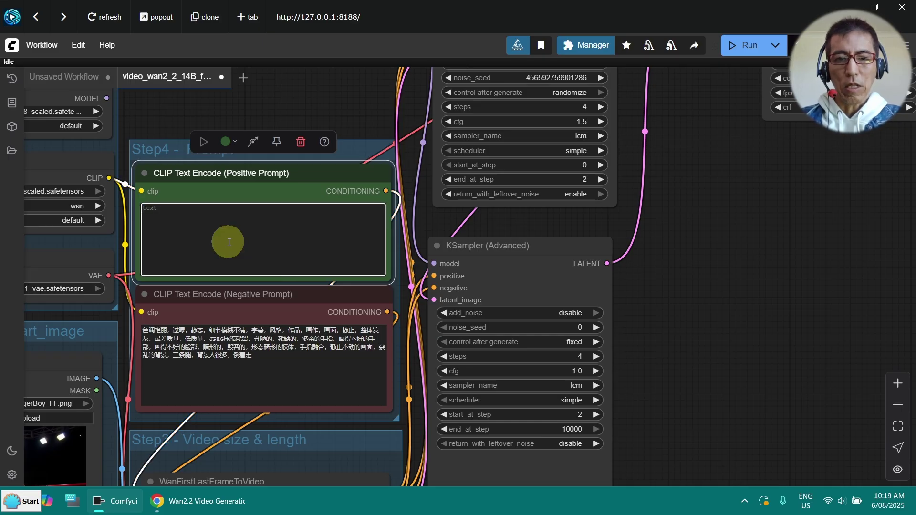
{"action": "type", "text": "A boy stands alone in a boxing ring. Suddenly, a tiger leaps in. He unleashes his full strength, knocks it out, and strikes a triumphant pose."}
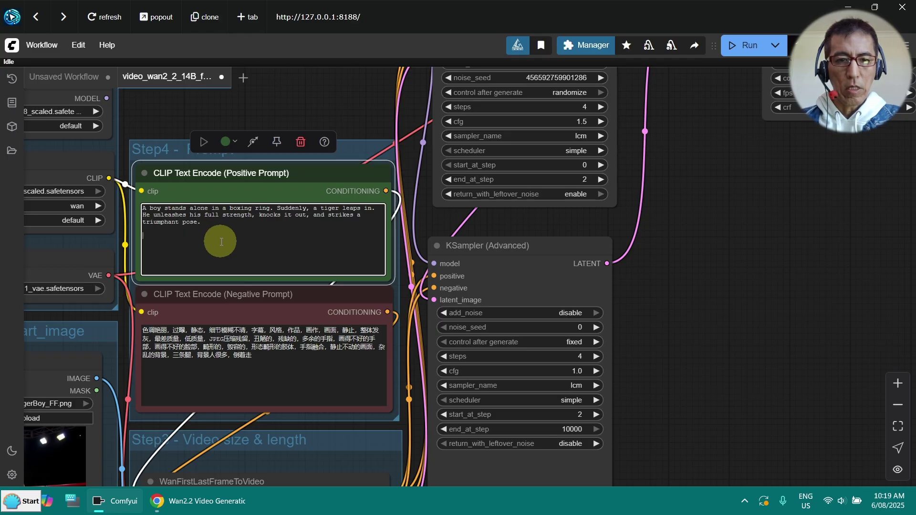
{"action": "scroll", "coordinate": [220, 241], "scroll_direction": "up", "scroll_amount": 8}
{"action": "left_click_drag", "start_coordinate": [658, 204], "coordinate": [827, 230]}
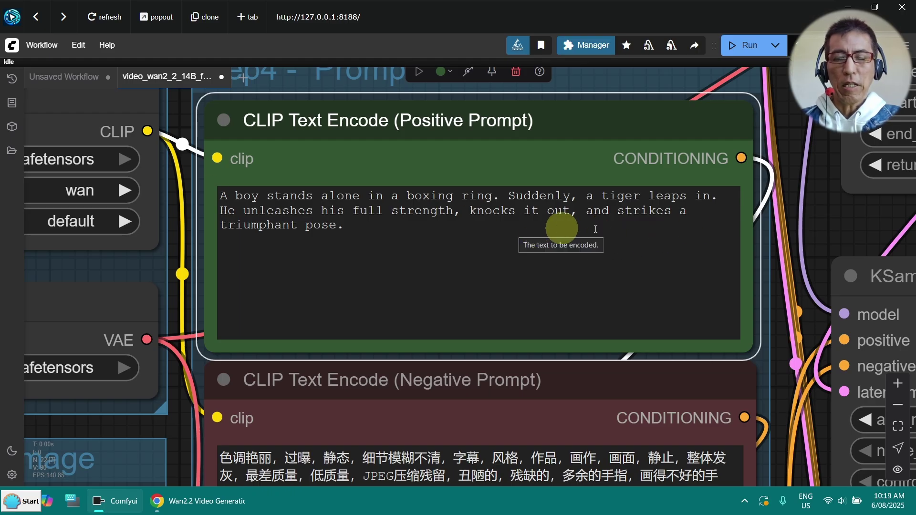
Review the KSampler settings and the diffusion model and LoRA loaders.
{"action": "scroll", "coordinate": [828, 228], "scroll_direction": "down", "scroll_amount": 3}
{"action": "left_click_drag", "start_coordinate": [828, 228], "coordinate": [661, 303]}
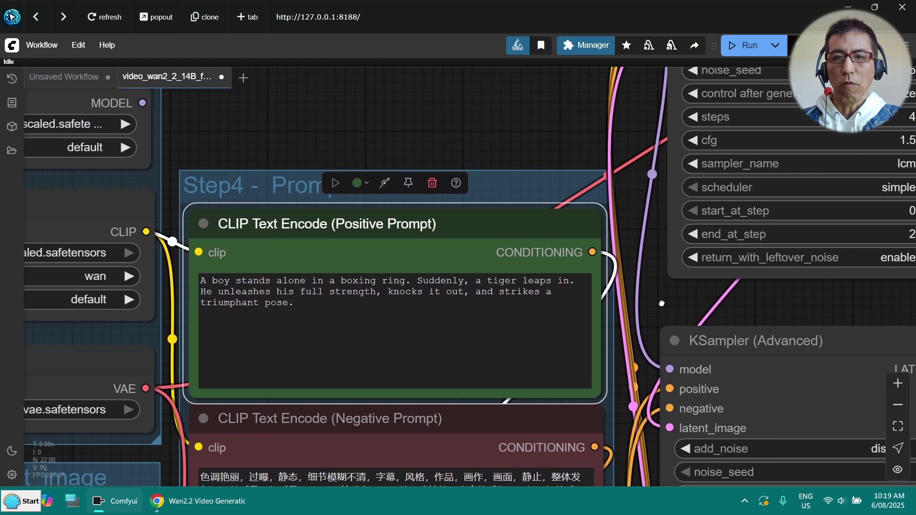
{"action": "scroll", "coordinate": [663, 302], "scroll_direction": "down", "scroll_amount": 6}
{"action": "left_click_drag", "start_coordinate": [477, 173], "coordinate": [462, 210]}
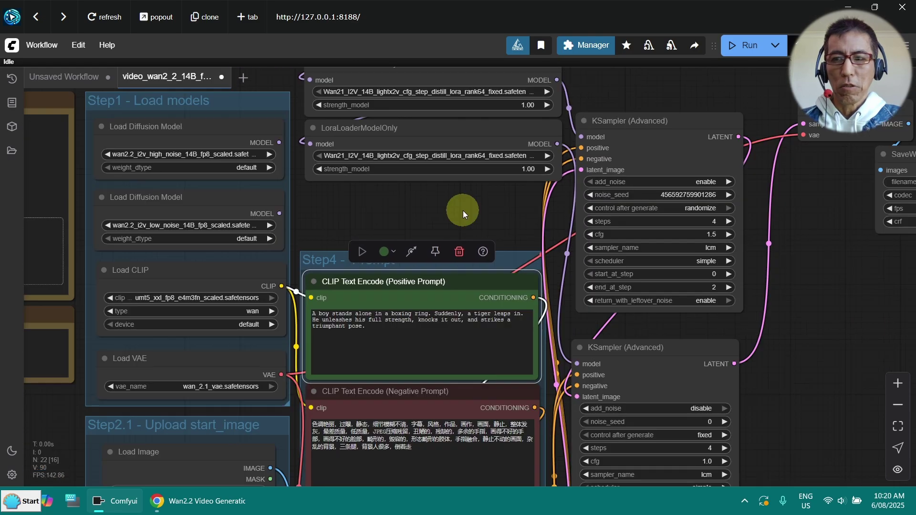
{"action": "scroll", "coordinate": [207, 218], "scroll_direction": "up", "scroll_amount": 3}
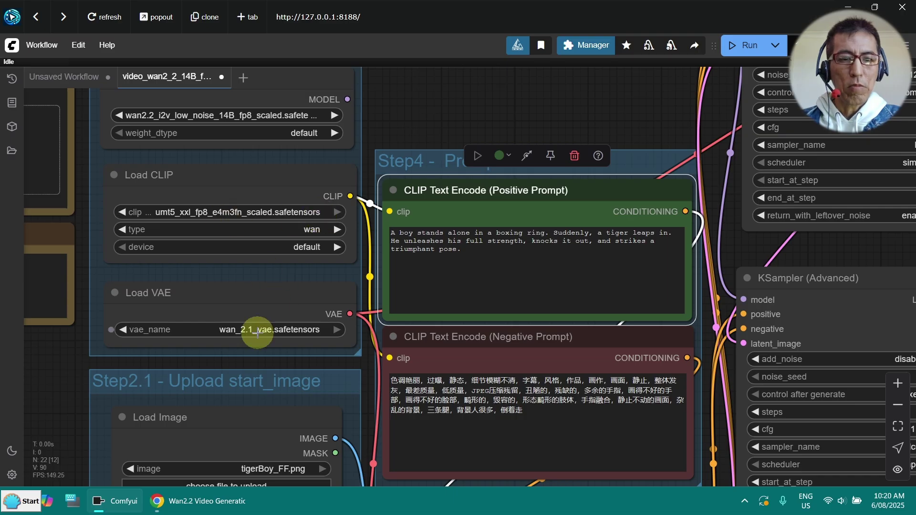
{"action": "scroll", "coordinate": [291, 329], "scroll_direction": "up", "scroll_amount": 2}
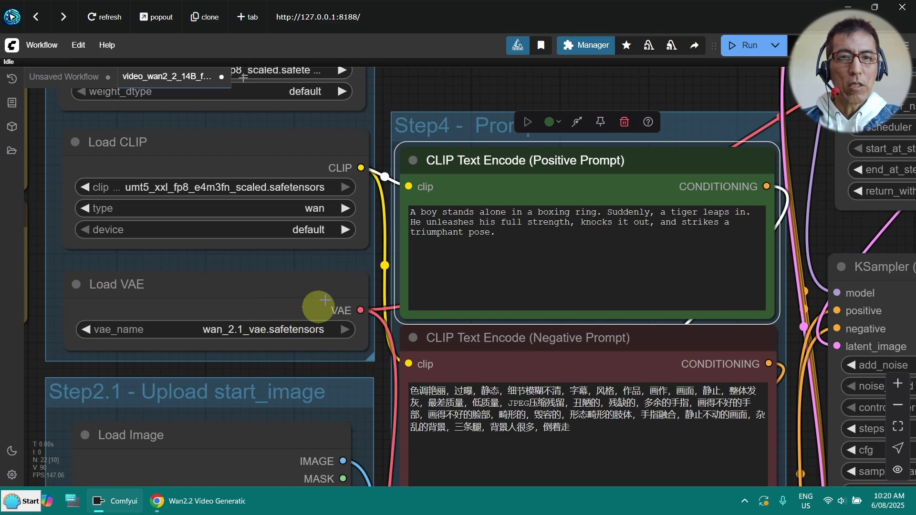
{"action": "left_click_drag", "start_coordinate": [459, 91], "coordinate": [462, 217]}
{"action": "scroll", "coordinate": [462, 216], "scroll_direction": "down", "scroll_amount": 3}
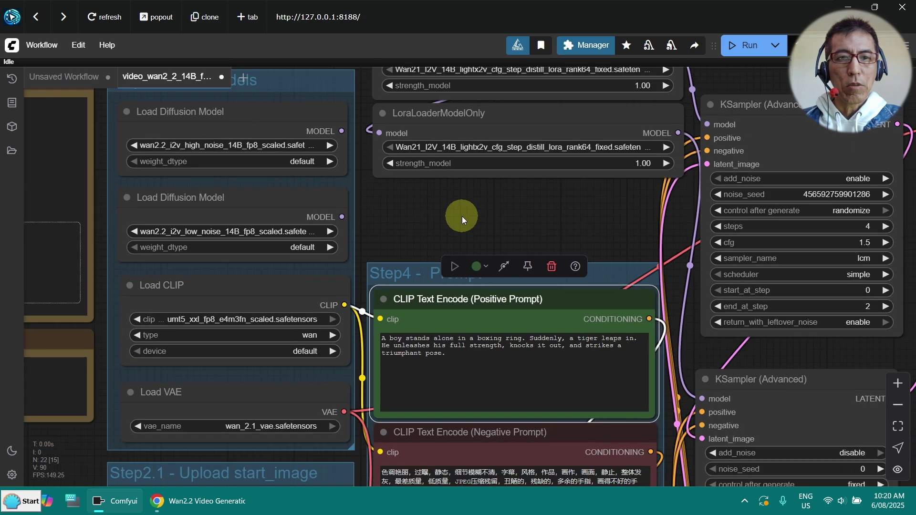
{"action": "scroll", "coordinate": [462, 216], "scroll_direction": "down", "scroll_amount": 4}
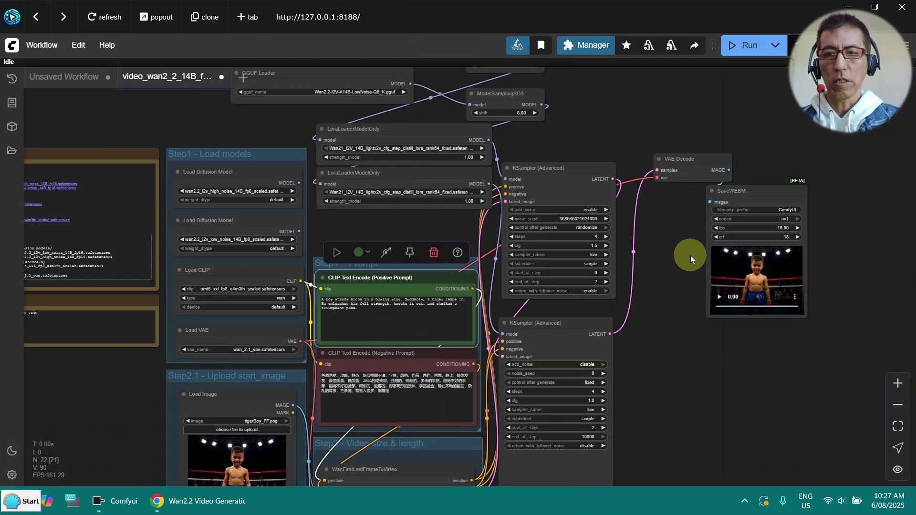
{"action": "scroll", "coordinate": [691, 256], "scroll_direction": "up", "scroll_amount": 1}
{"action": "scroll", "coordinate": [718, 338], "scroll_direction": "up", "scroll_amount": 1}
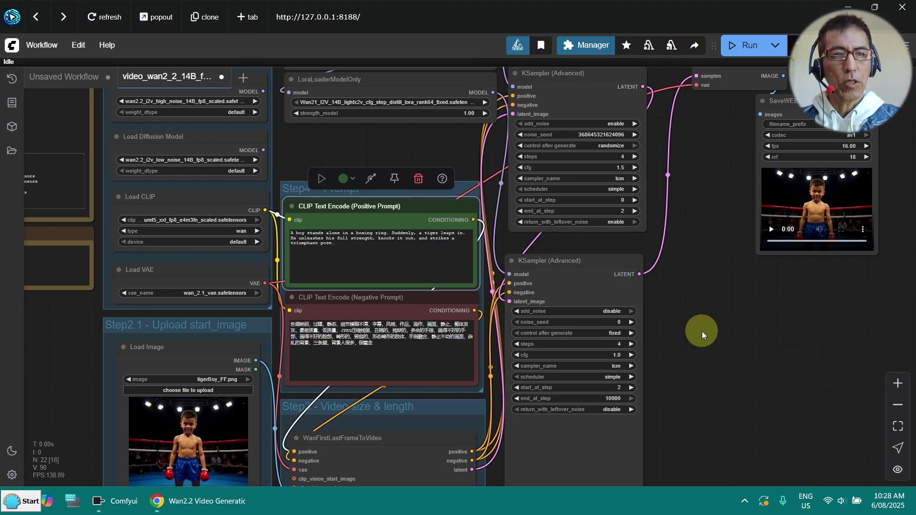
{"action": "left_click", "coordinate": [12, 79]}
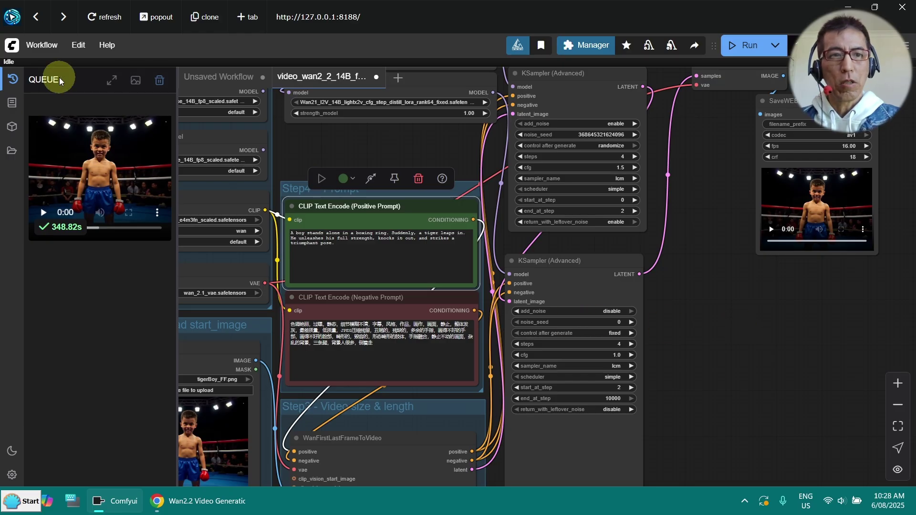
{"action": "left_click", "coordinate": [12, 79]}
{"action": "scroll", "coordinate": [694, 334], "scroll_direction": "down", "scroll_amount": 6}
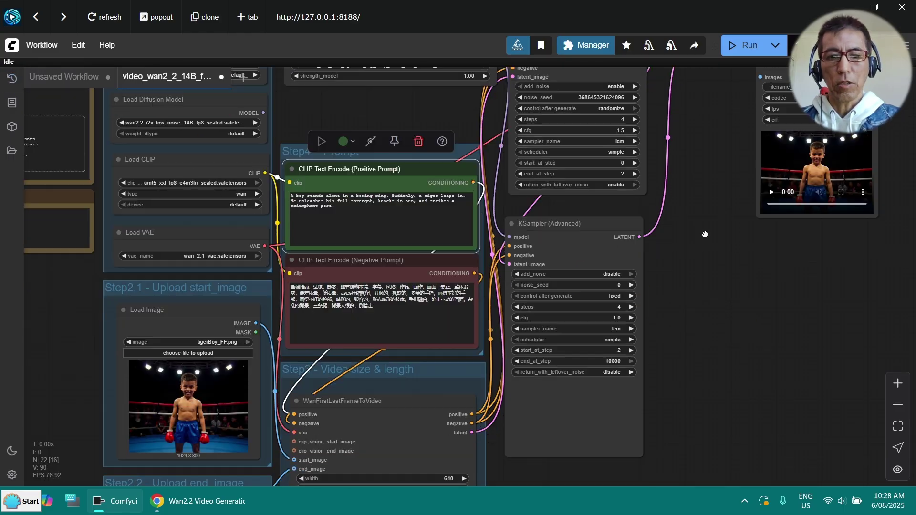
{"action": "scroll", "coordinate": [542, 322], "scroll_direction": "up", "scroll_amount": 3}
{"action": "scroll", "coordinate": [543, 321], "scroll_direction": "up", "scroll_amount": 2}
{"action": "left_click_drag", "start_coordinate": [640, 276], "coordinate": [701, 297]}
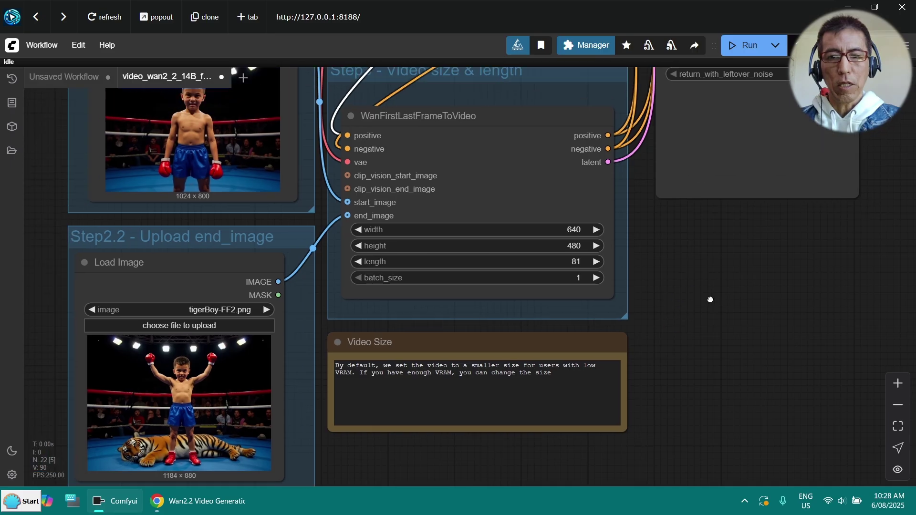
{"action": "scroll", "coordinate": [706, 301], "scroll_direction": "up", "scroll_amount": 2}
{"action": "scroll", "coordinate": [512, 268], "scroll_direction": "up", "scroll_amount": 2}
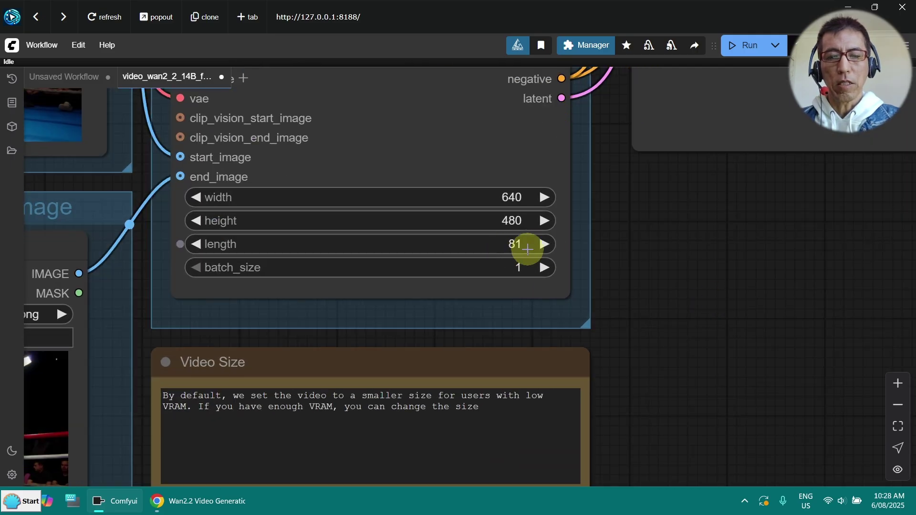
{"action": "left_click_drag", "start_coordinate": [680, 233], "coordinate": [396, 374]}
{"action": "left_click_drag", "start_coordinate": [756, 193], "coordinate": [489, 406]}
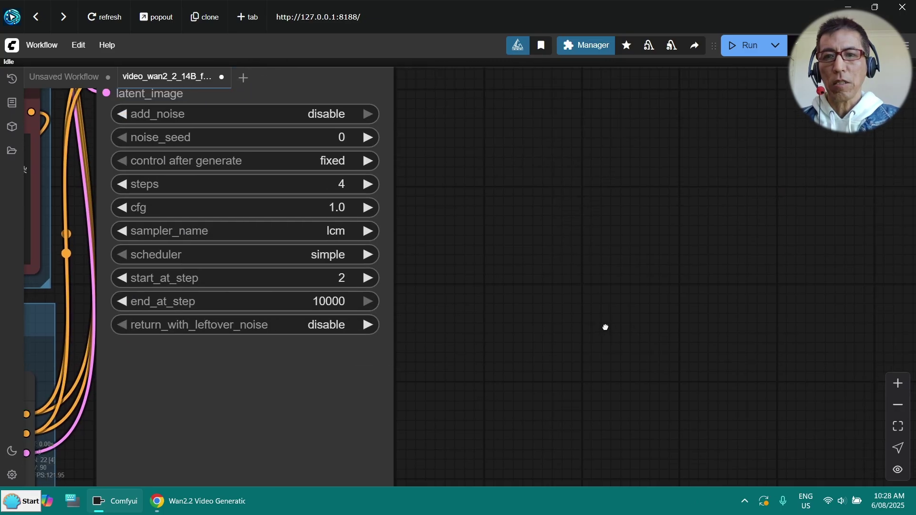
{"action": "left_click_drag", "start_coordinate": [630, 242], "coordinate": [450, 512]}
Play the SaveWEBM preview to the boy standing over the knocked-out tiger.
{"action": "scroll", "coordinate": [697, 258], "scroll_direction": "up", "scroll_amount": 3}
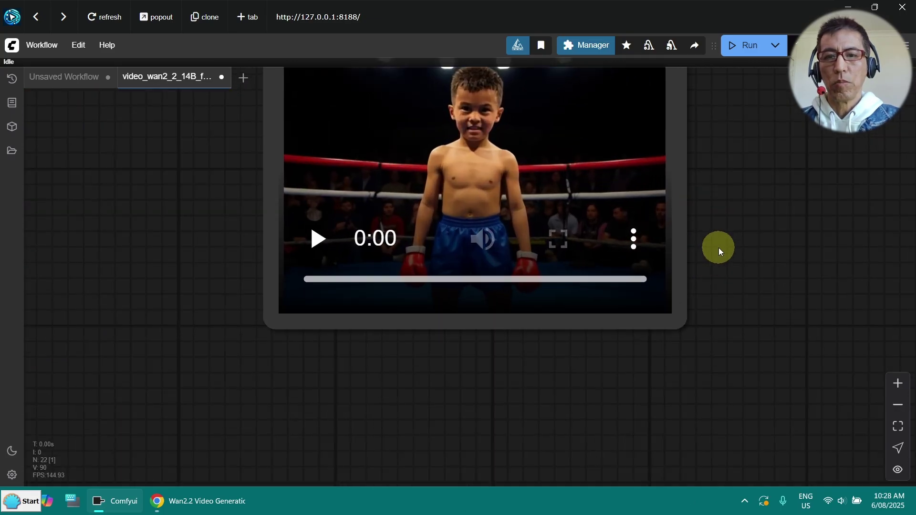
{"action": "left_click_drag", "start_coordinate": [715, 248], "coordinate": [792, 339]}
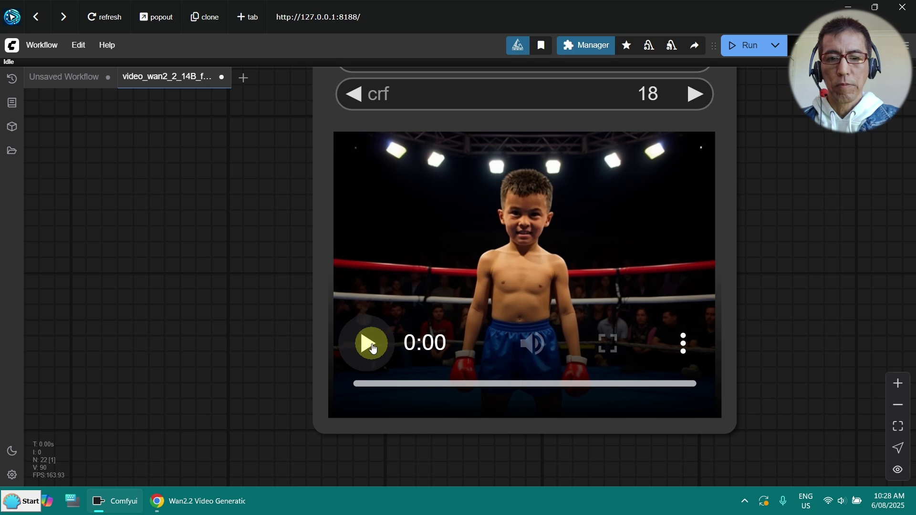
{"action": "left_click", "coordinate": [368, 344]}
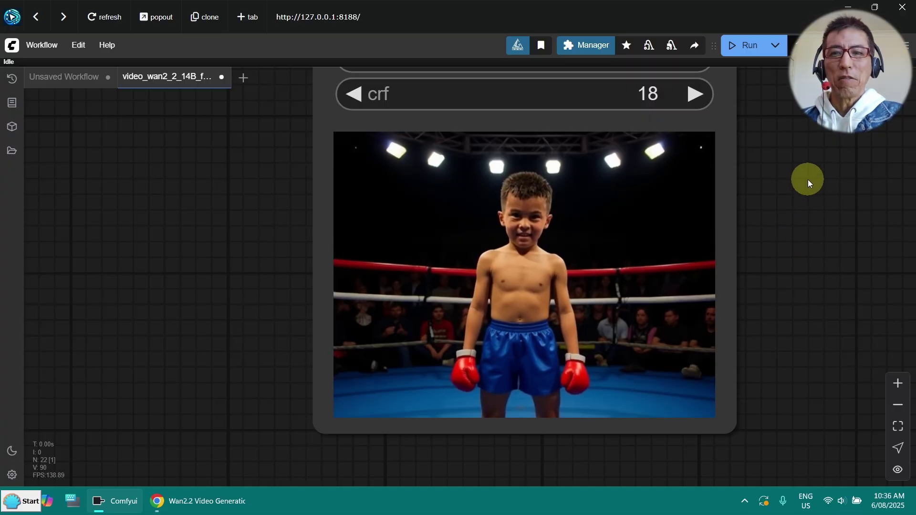
{"action": "mouse_move", "coordinate": [716, 196]}
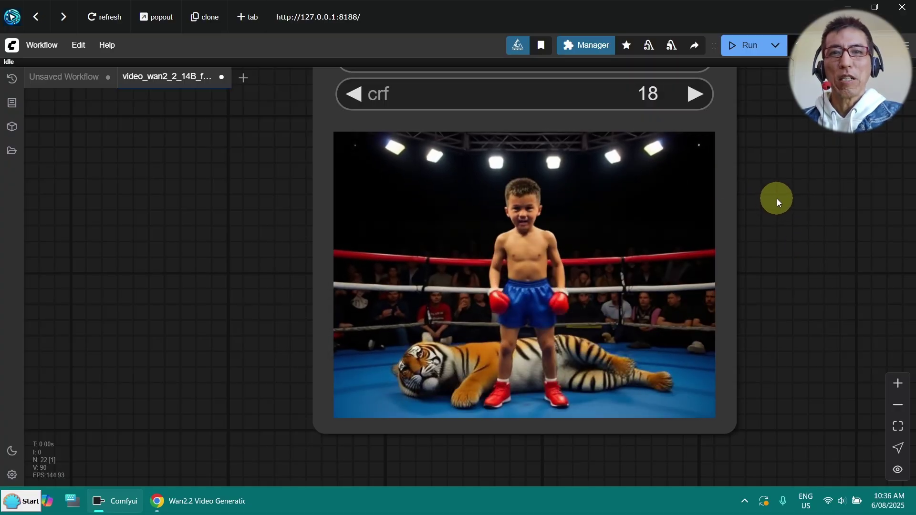